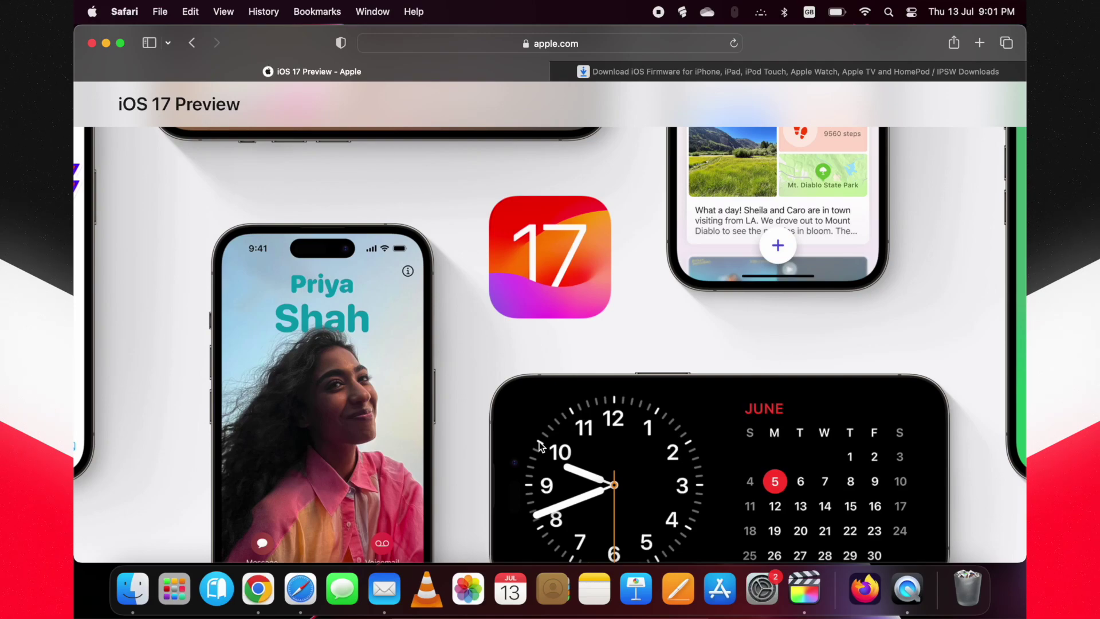
Trust the connected iPhone 14 Pro on this Mac and minimize the Finder window.
{"action": "scroll", "coordinate": [539, 444], "scroll_direction": "up", "scroll_amount": 2}
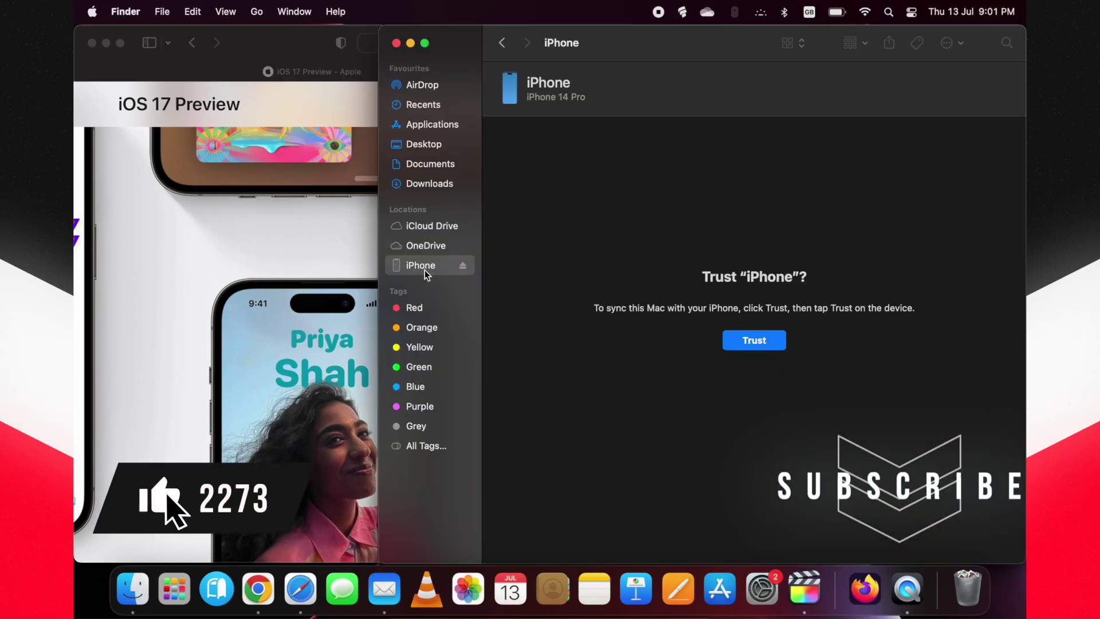
{"action": "left_click", "coordinate": [750, 340]}
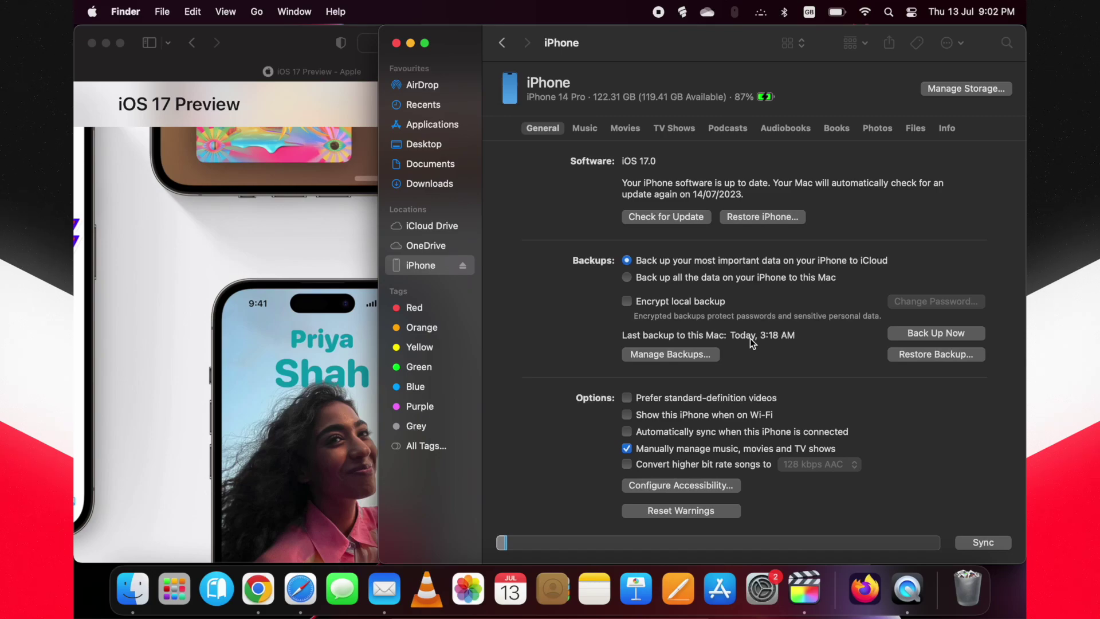
{"action": "left_click", "coordinate": [502, 42]}
{"action": "left_click", "coordinate": [410, 43]}
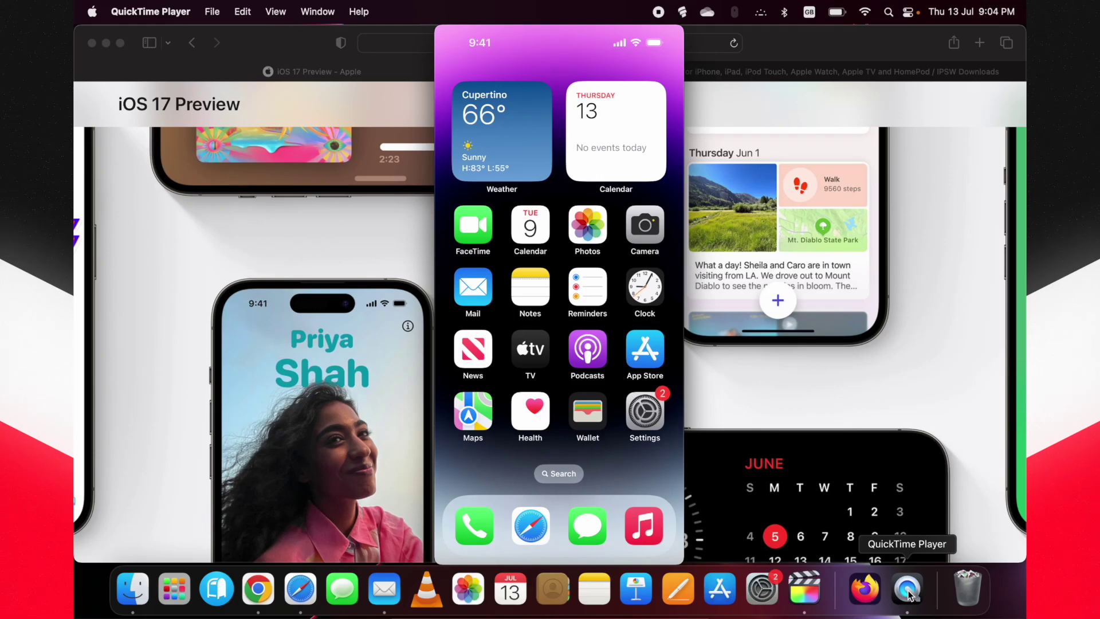
On the IPSW Downloads site, choose iPhone as the product and iPhone 14 Pro as the model, dismissing the ad.
{"action": "left_click", "coordinate": [459, 36]}
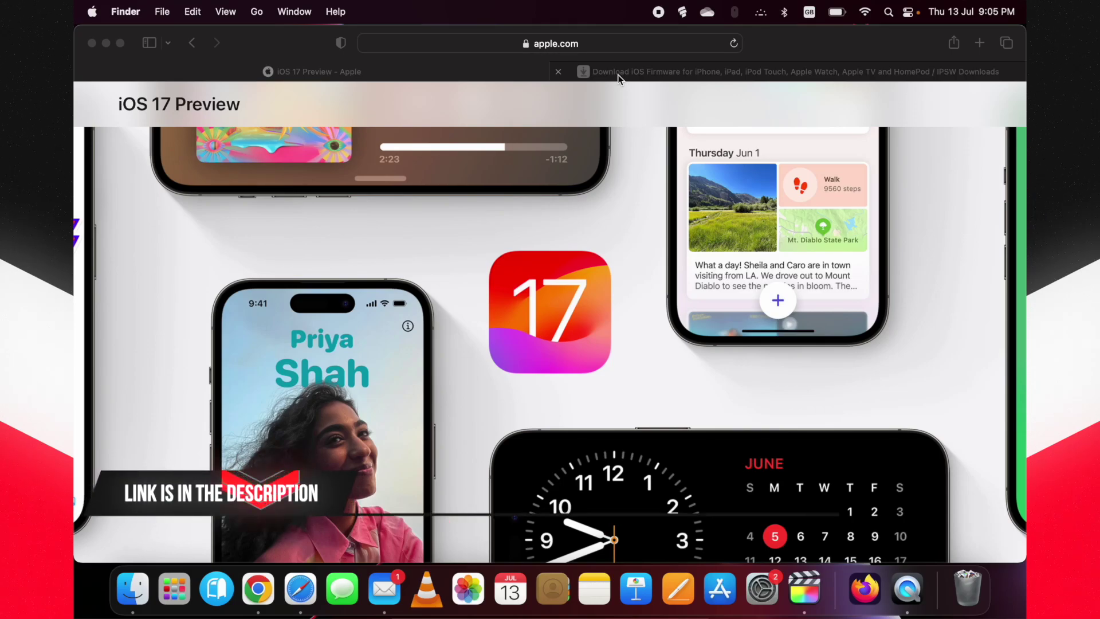
{"action": "left_click", "coordinate": [617, 74]}
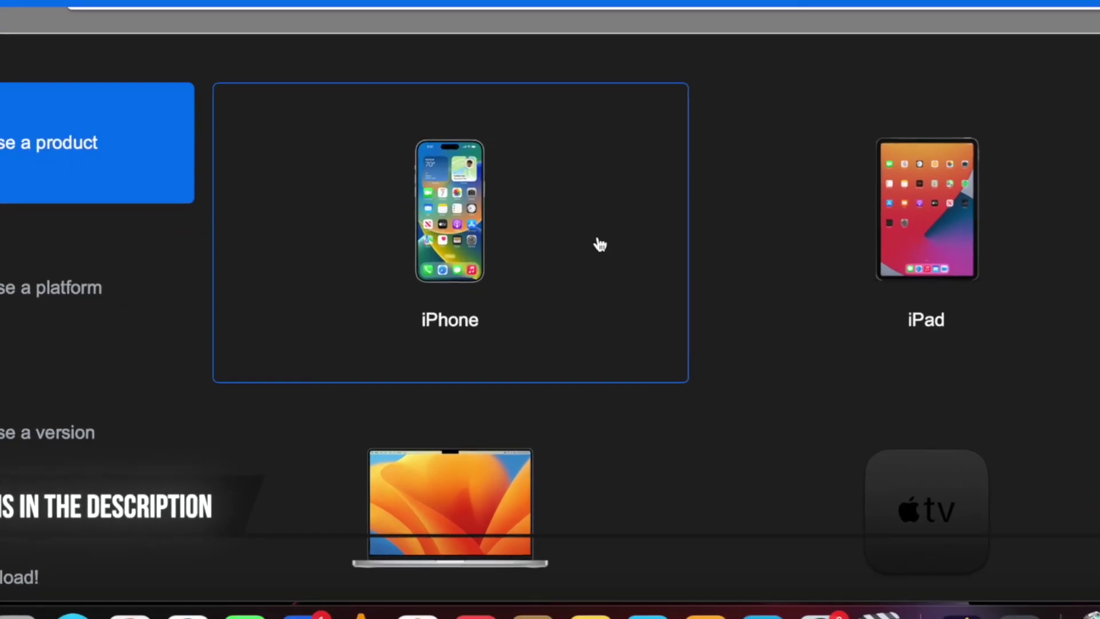
{"action": "left_click", "coordinate": [467, 245]}
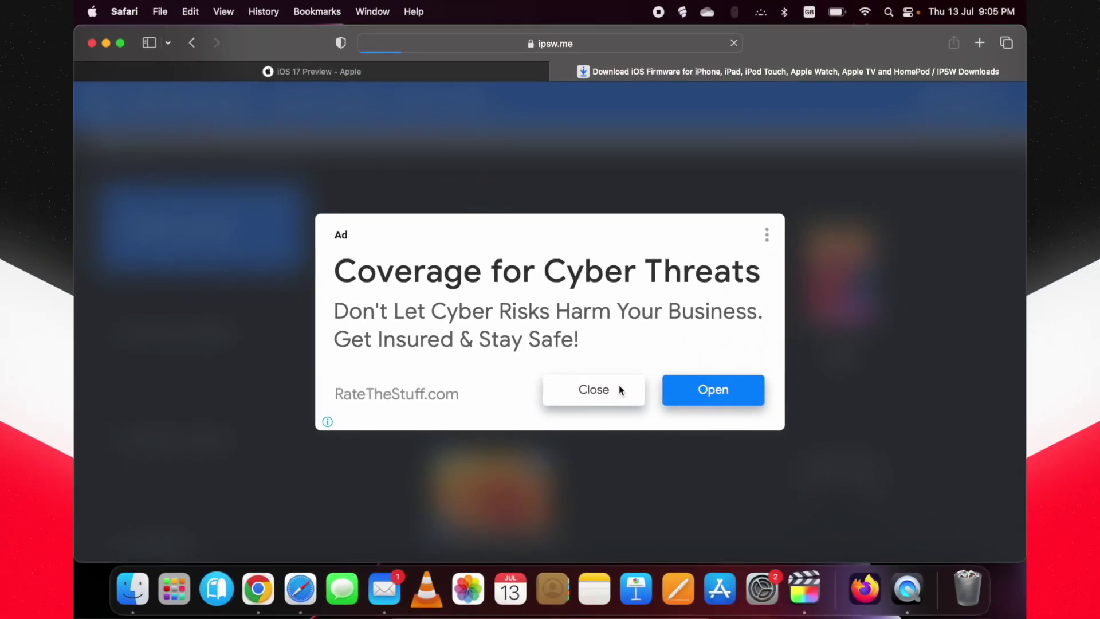
{"action": "left_click", "coordinate": [625, 360]}
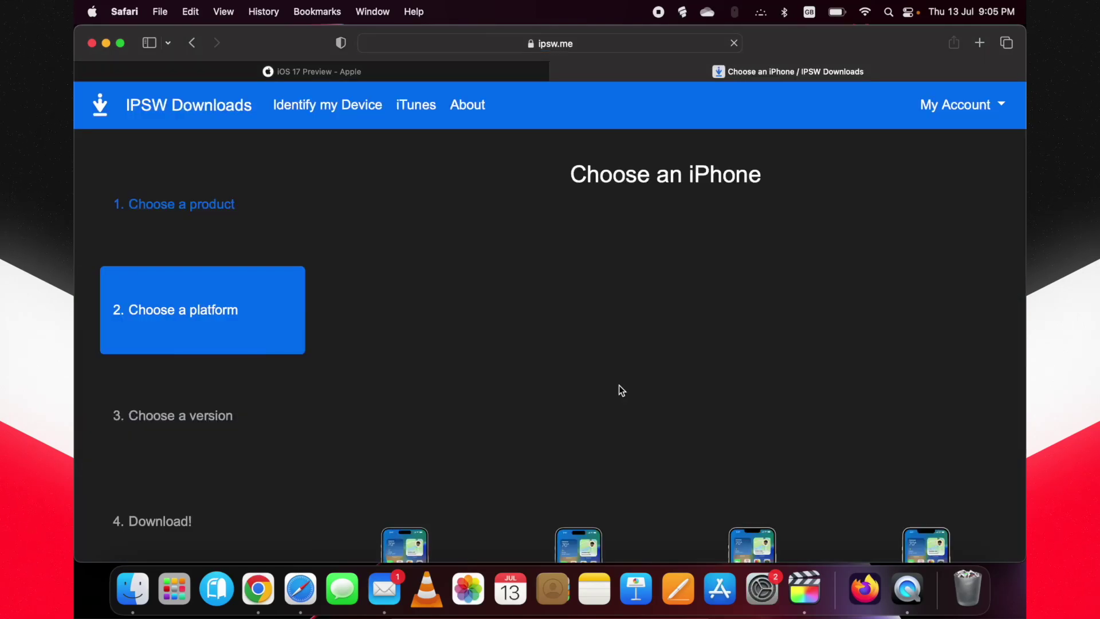
{"action": "scroll", "coordinate": [622, 390], "scroll_direction": "down", "scroll_amount": 5}
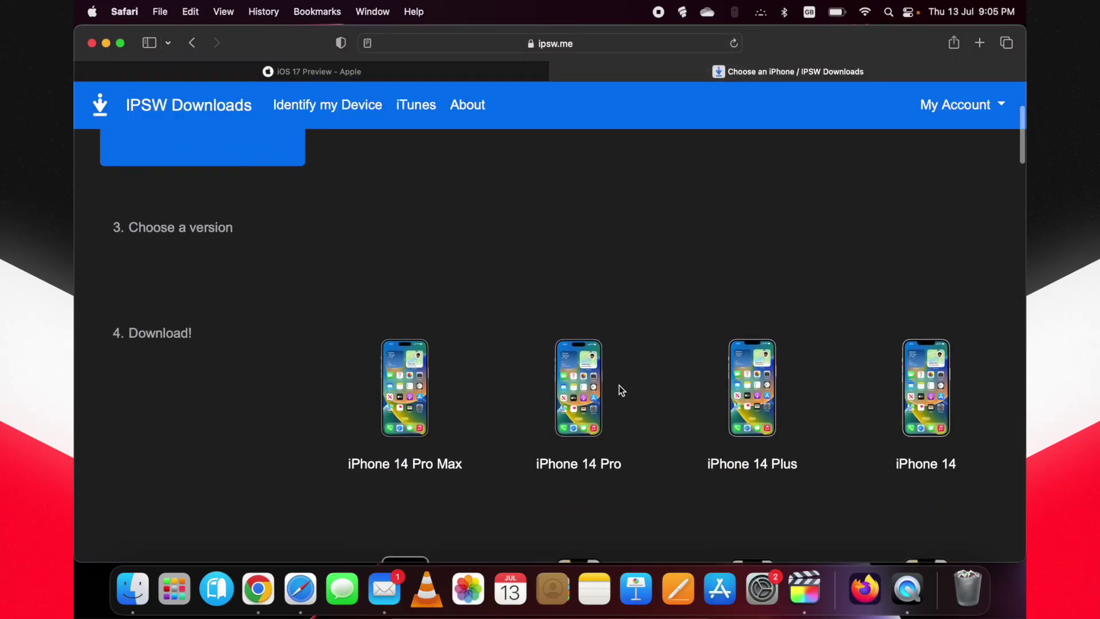
{"action": "scroll", "coordinate": [619, 385], "scroll_direction": "down", "scroll_amount": 3}
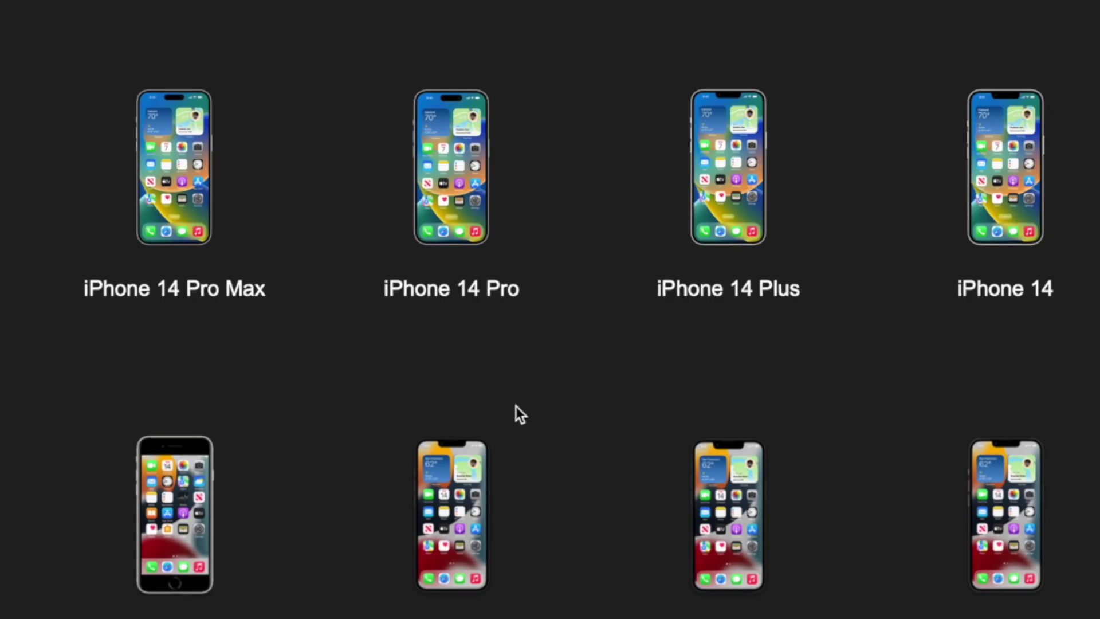
{"action": "left_click", "coordinate": [466, 202]}
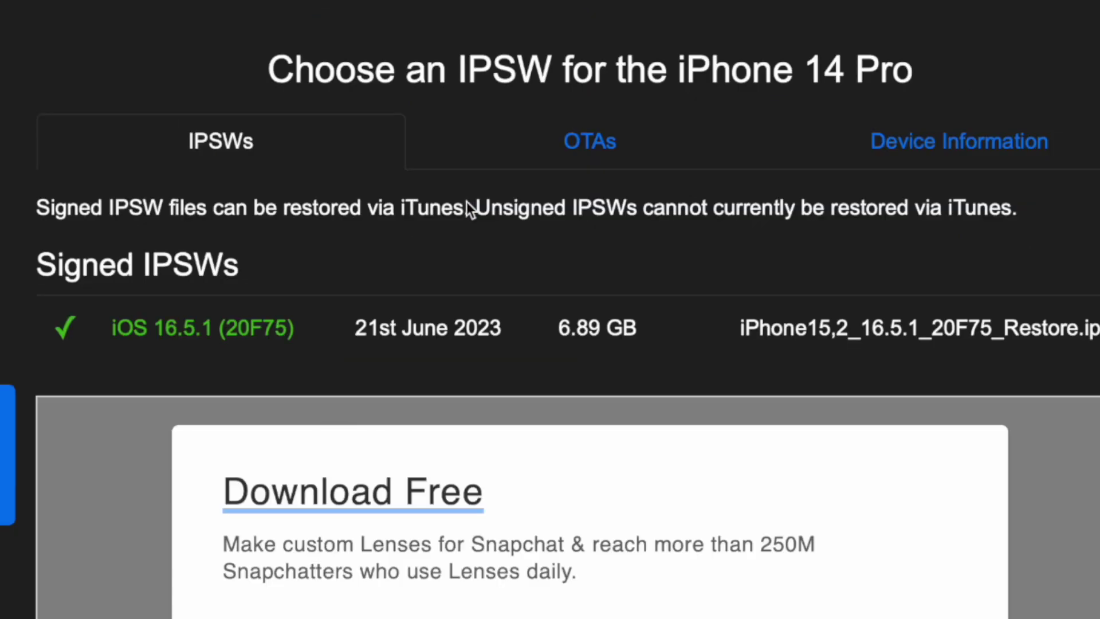
Review the signed and unsigned firmware for the iPhone 14 Pro and open the signed iOS 16.5.1 (20F75) version.
{"action": "scroll", "coordinate": [466, 201], "scroll_direction": "down", "scroll_amount": 3}
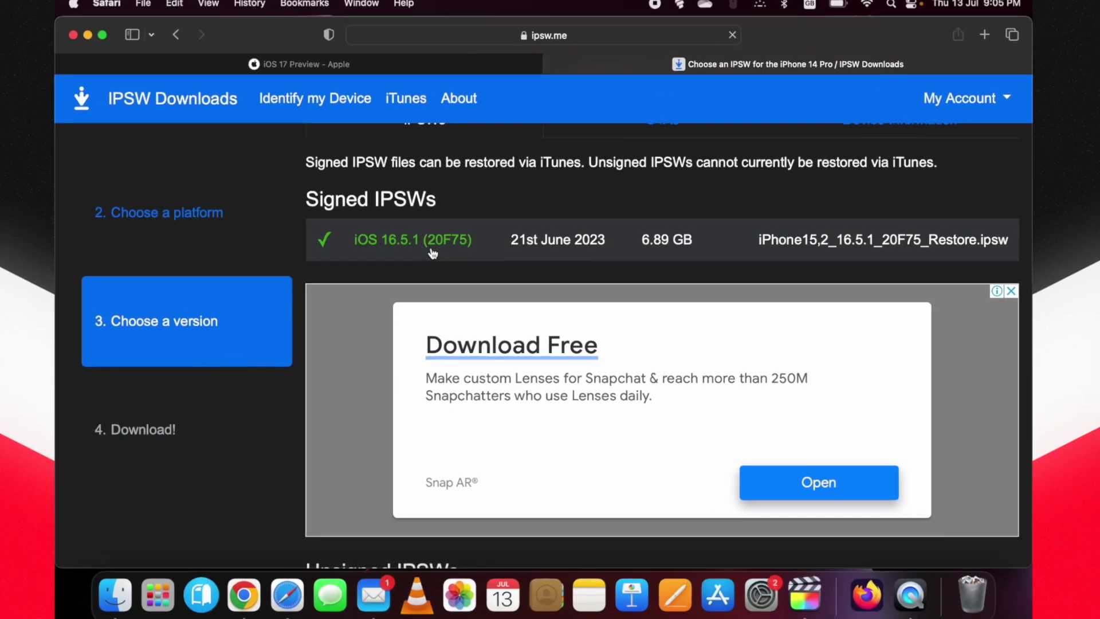
{"action": "scroll", "coordinate": [412, 246], "scroll_direction": "down", "scroll_amount": 2}
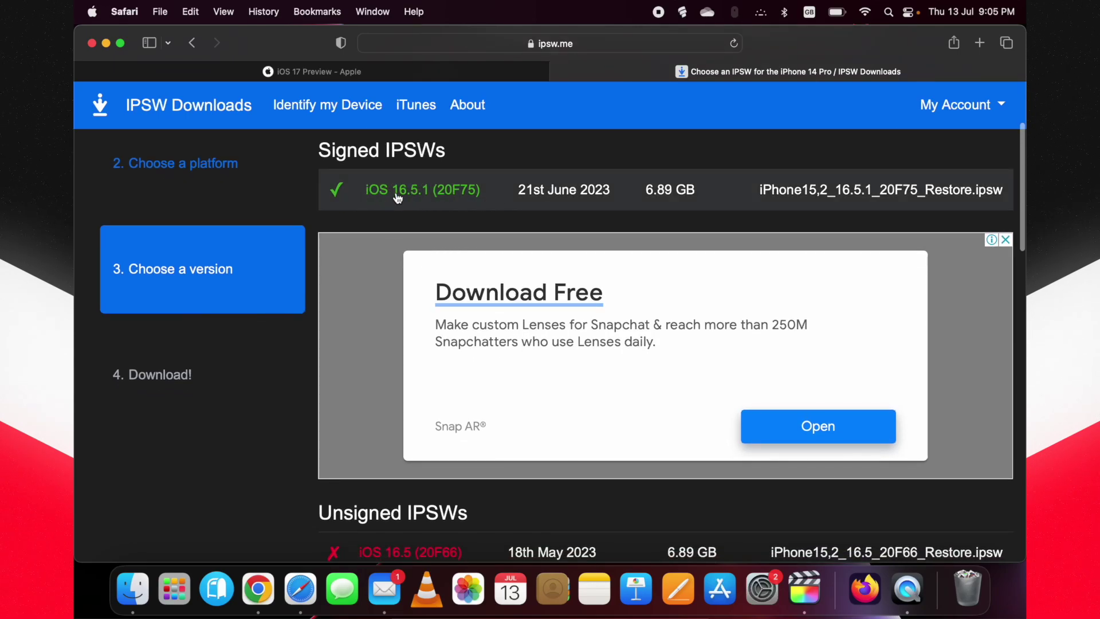
{"action": "scroll", "coordinate": [398, 198], "scroll_direction": "down", "scroll_amount": 3}
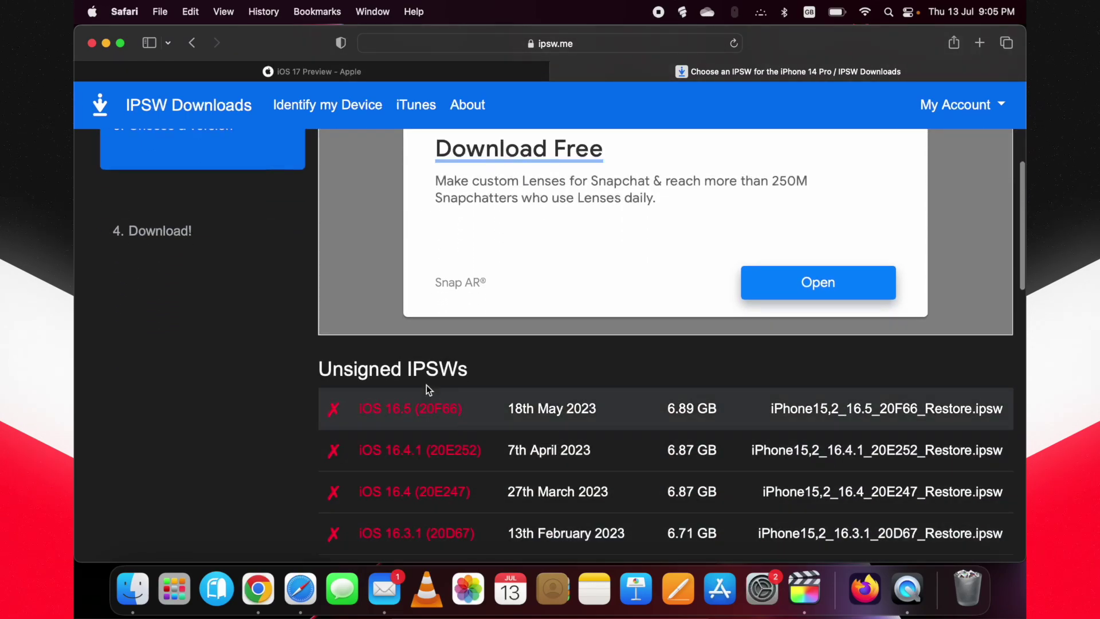
{"action": "scroll", "coordinate": [378, 407], "scroll_direction": "up", "scroll_amount": 2}
{"action": "scroll", "coordinate": [377, 406], "scroll_direction": "up", "scroll_amount": 2}
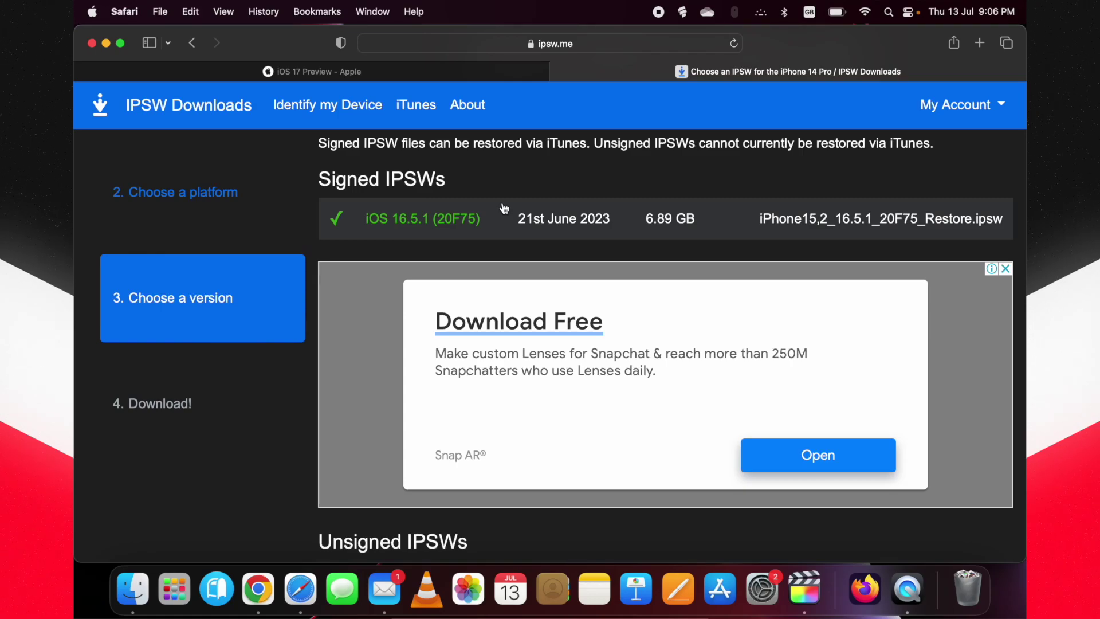
{"action": "left_click", "coordinate": [488, 218]}
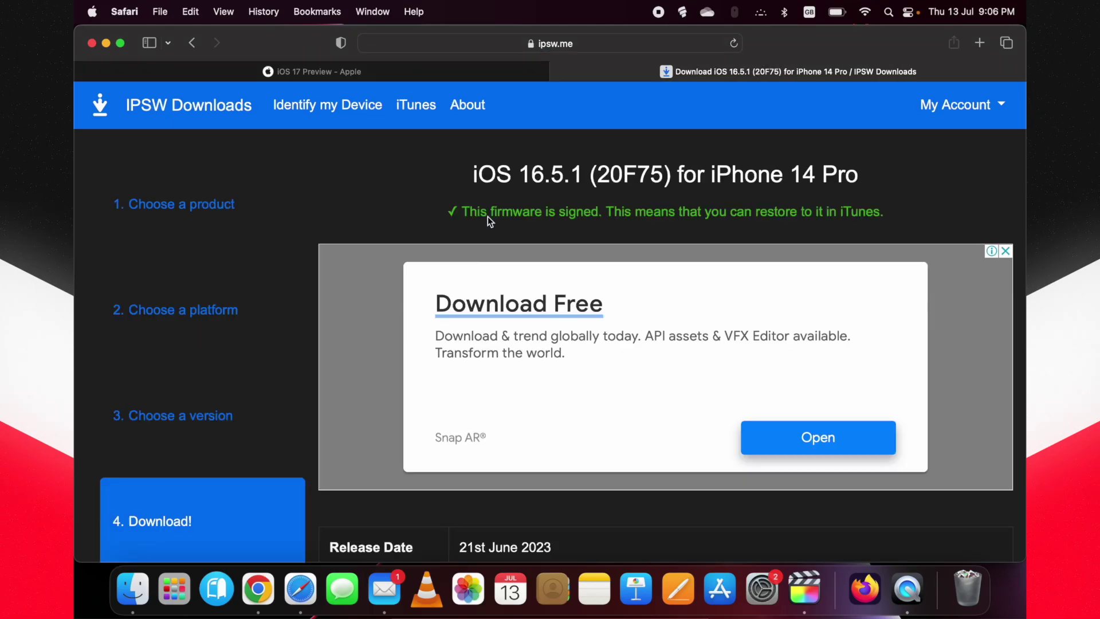
Start downloading the iOS 16.5.1 firmware file, allowing downloads on ipsw.me, and stop the running transfer.
{"action": "scroll", "coordinate": [490, 217], "scroll_direction": "down", "scroll_amount": 5}
{"action": "scroll", "coordinate": [404, 56], "scroll_direction": "down", "scroll_amount": 5}
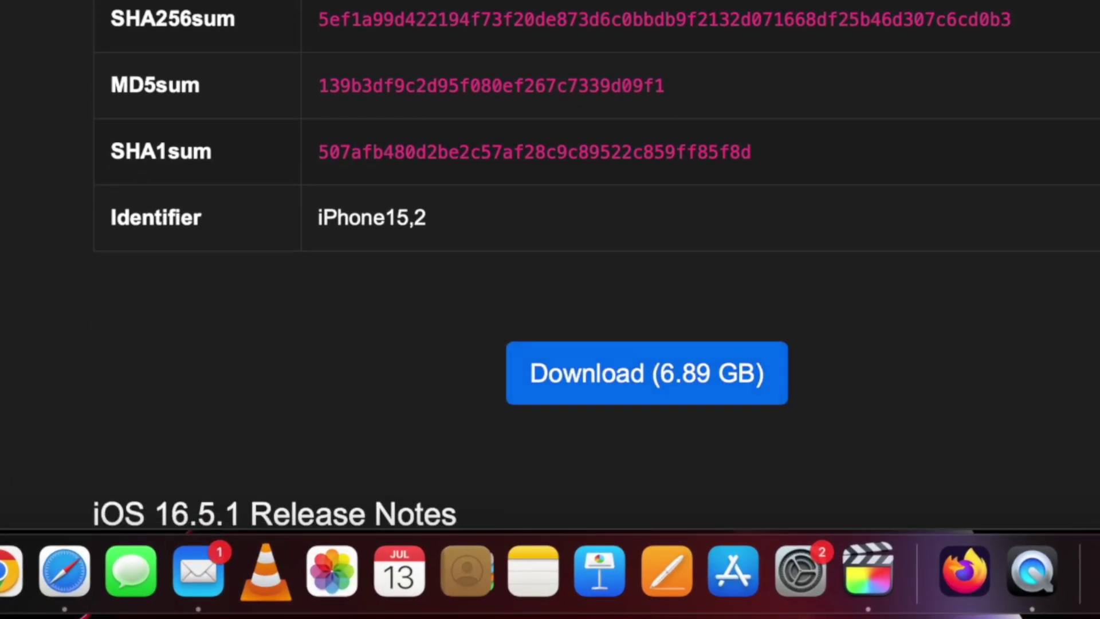
{"action": "left_click", "coordinate": [590, 383]}
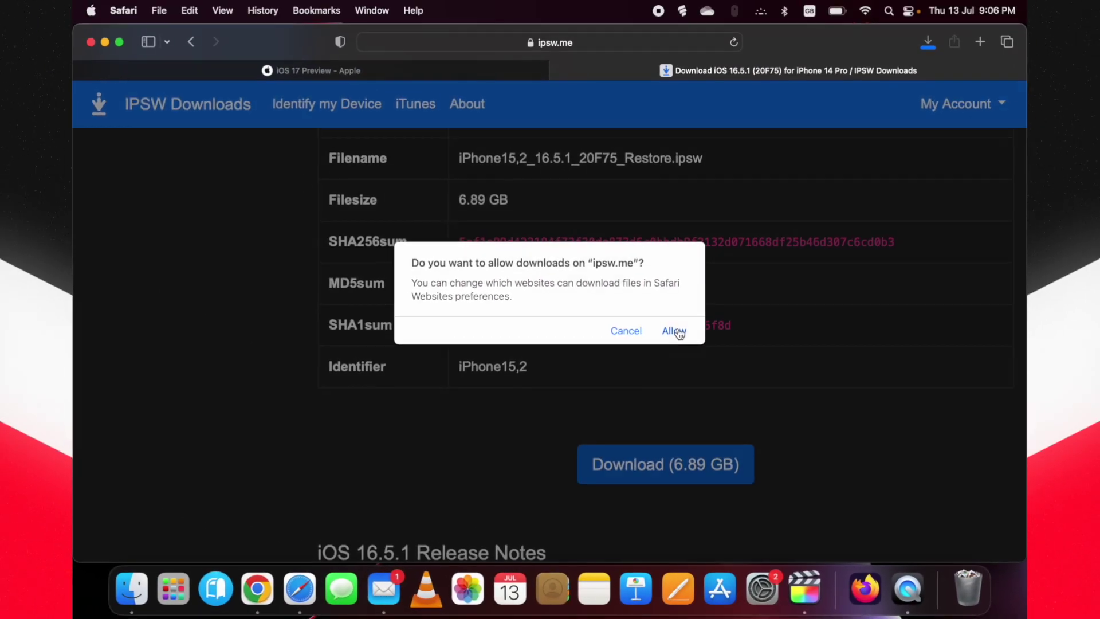
{"action": "left_click", "coordinate": [666, 157]}
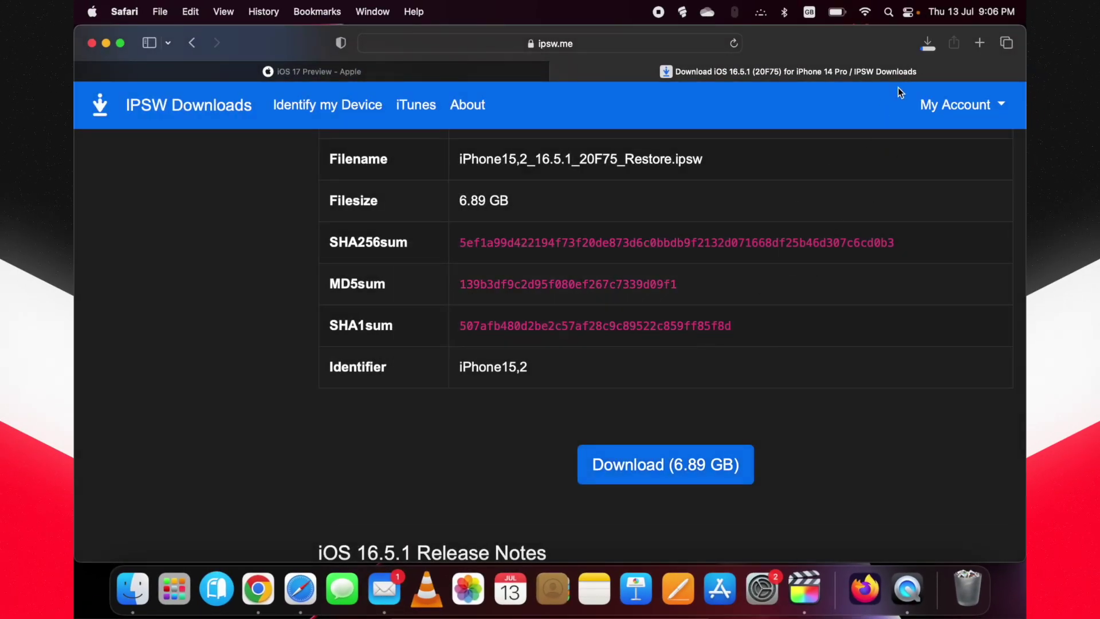
{"action": "left_click", "coordinate": [926, 44]}
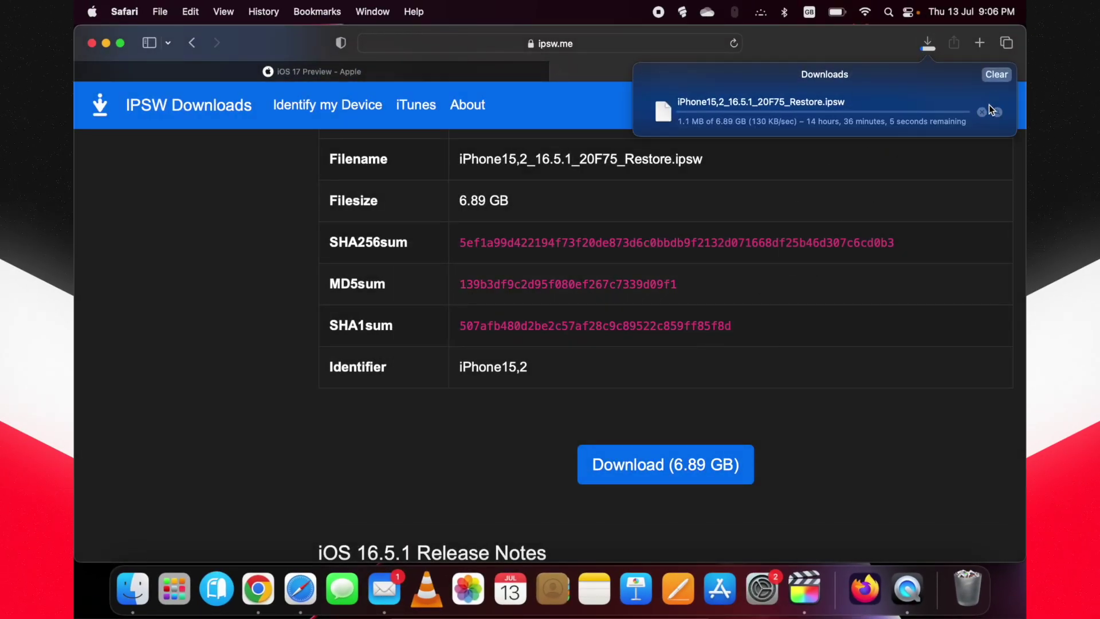
{"action": "left_click", "coordinate": [982, 113]}
Locate the firmware file iPhone15,2_16.5.1_20F75_Restore.ipsw in Finder's Downgrade folder.
{"action": "left_click", "coordinate": [133, 588]}
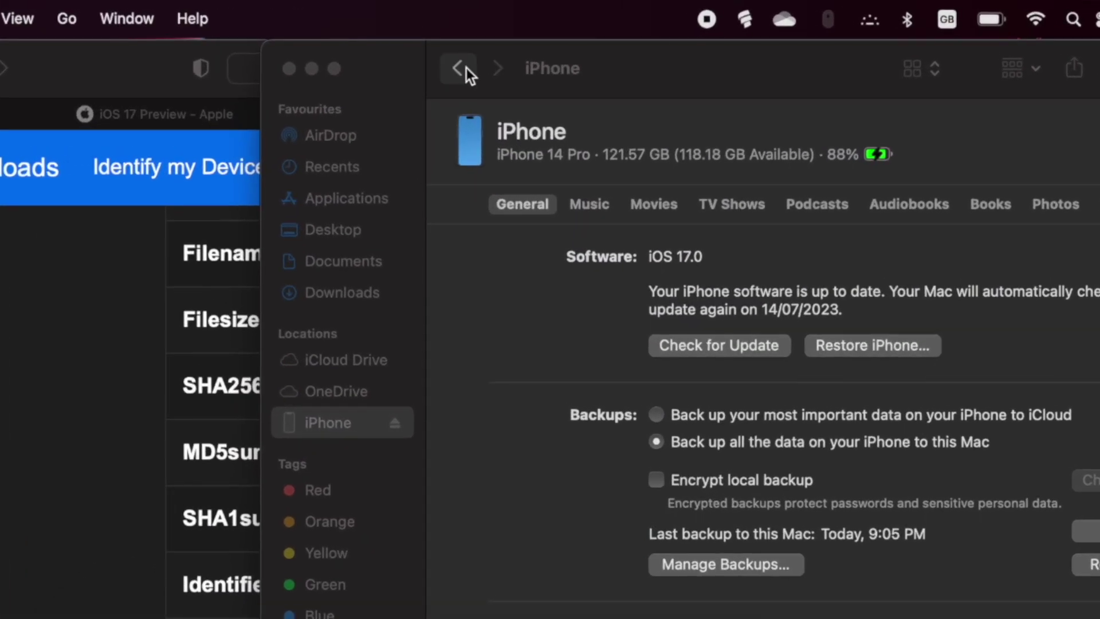
{"action": "left_click", "coordinate": [466, 68]}
{"action": "left_click", "coordinate": [542, 150]}
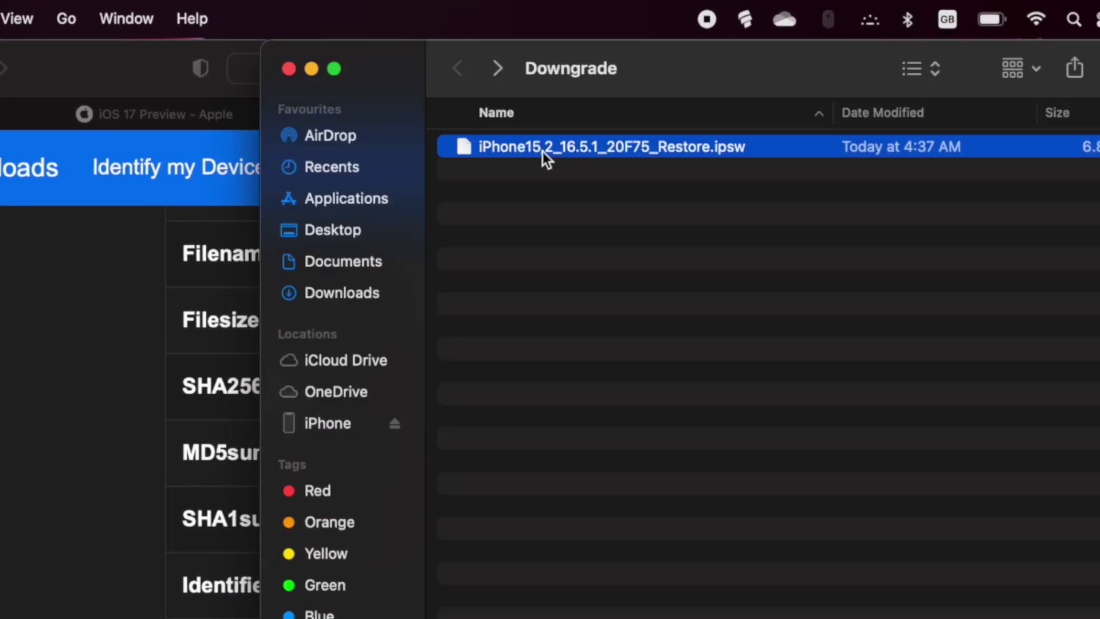
{"action": "left_click", "coordinate": [544, 316]}
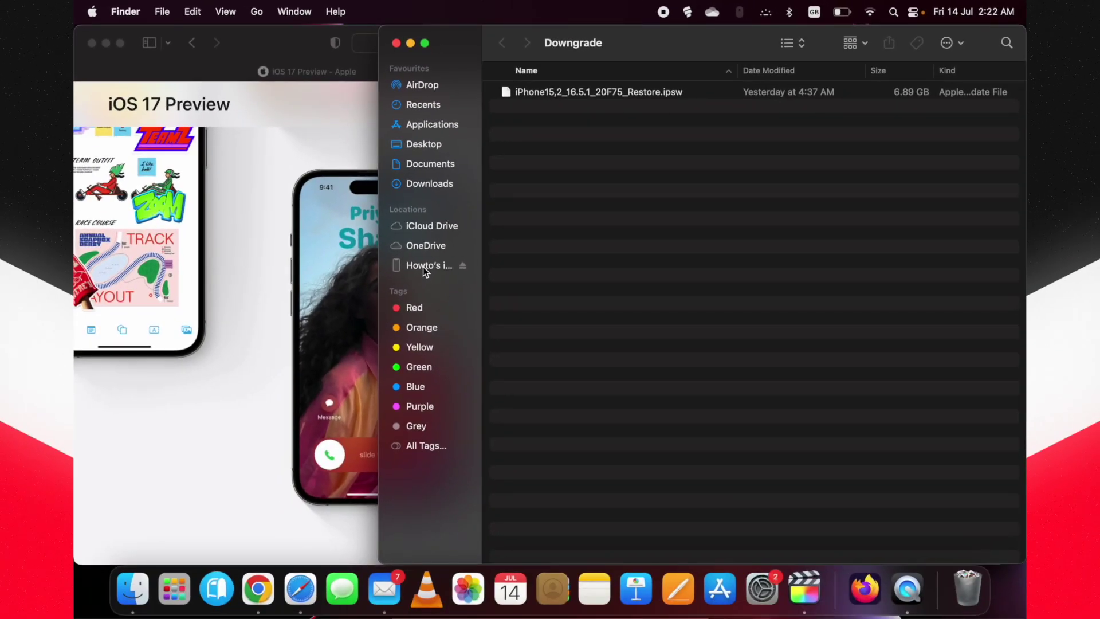
Open the connected iPhone in Finder and back up all of its data to this Mac.
{"action": "left_click", "coordinate": [423, 266]}
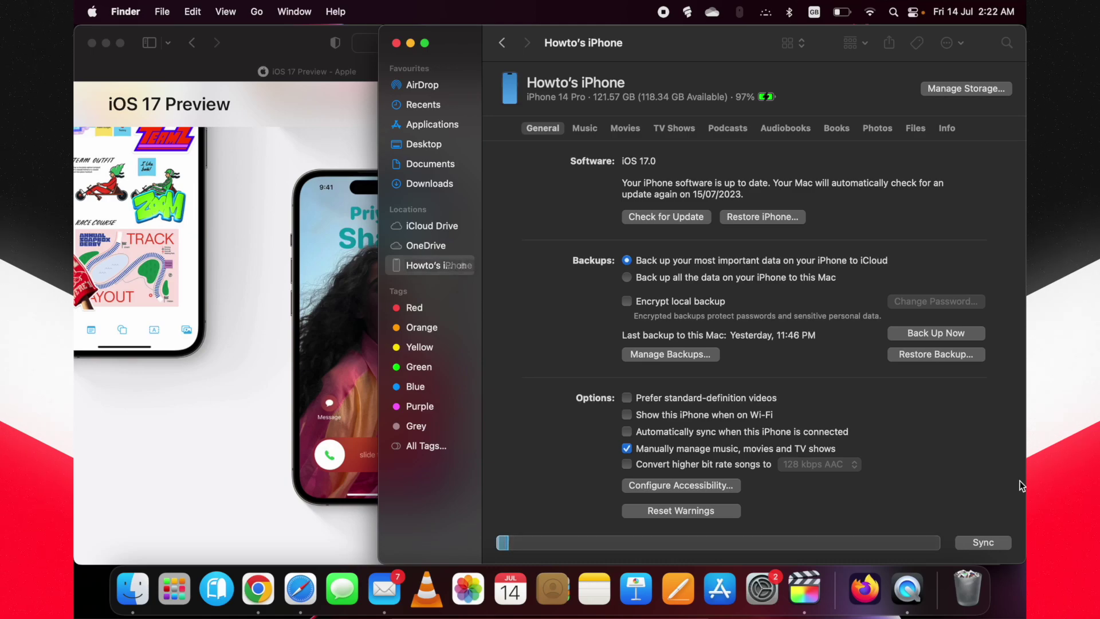
{"action": "left_click", "coordinate": [984, 543]}
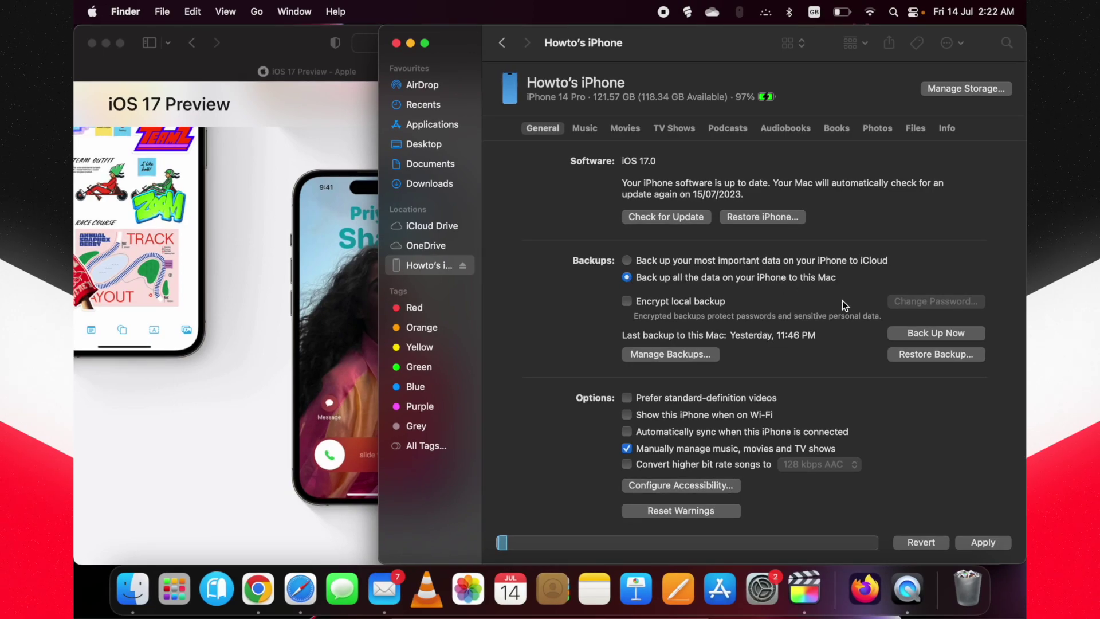
{"action": "left_click", "coordinate": [919, 334]}
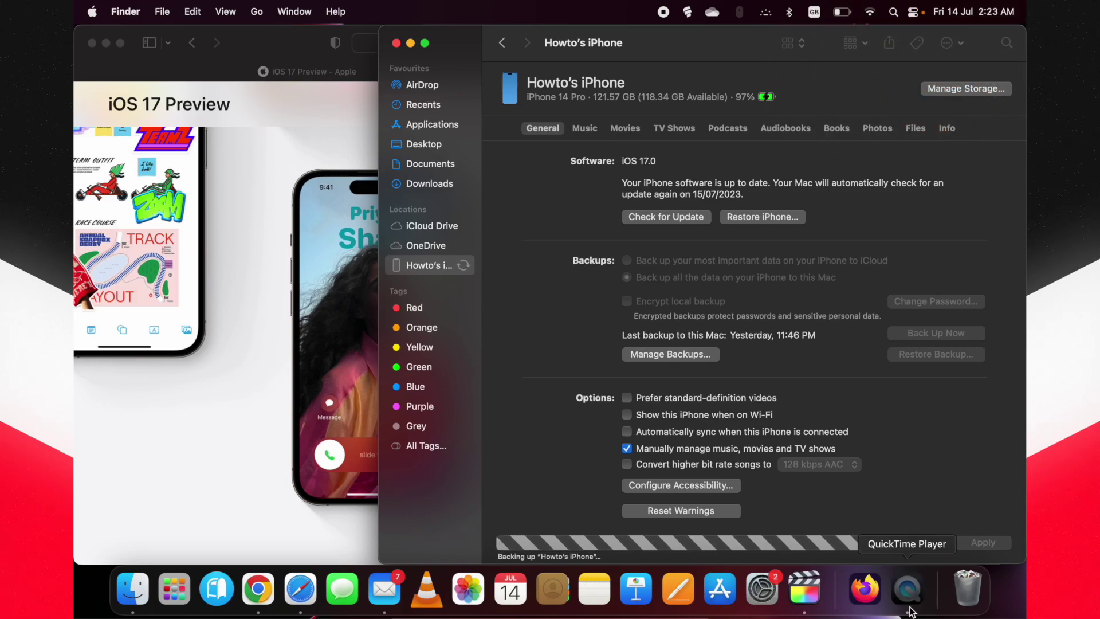
{"action": "left_click", "coordinate": [907, 588]}
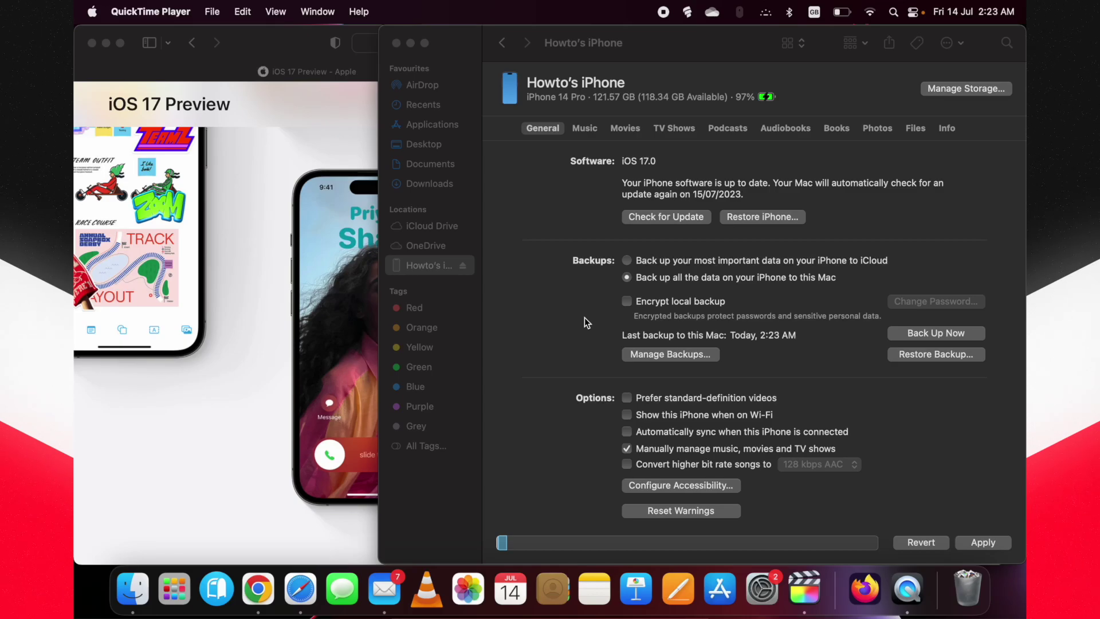
{"action": "left_click", "coordinate": [584, 317]}
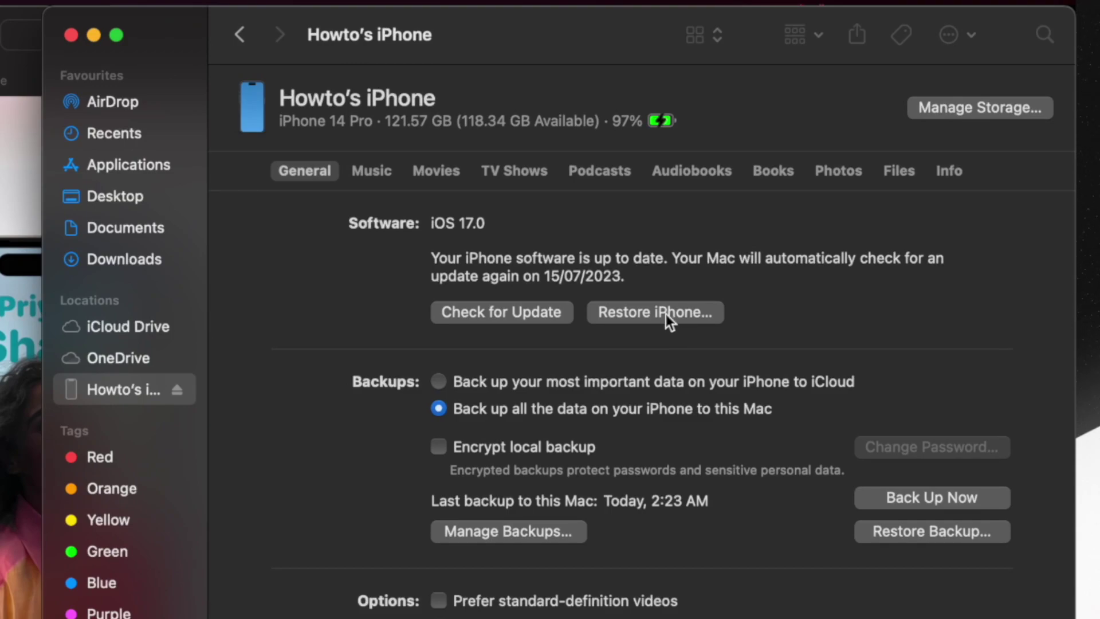
Restore the iPhone to iOS 16.5.1 using the iPhone15,2_16.5.1_20F75_Restore.ipsw file from the Downgrade folder, and acknowledge completion.
{"action": "left_click", "coordinate": [666, 314], "text": "alt"}
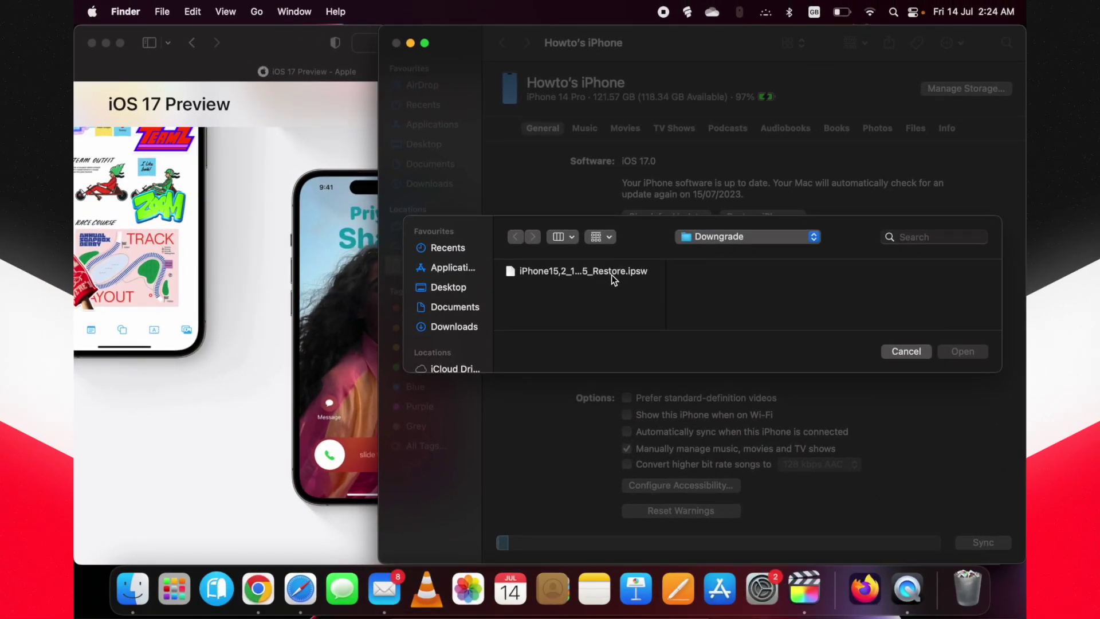
{"action": "left_click", "coordinate": [582, 271]}
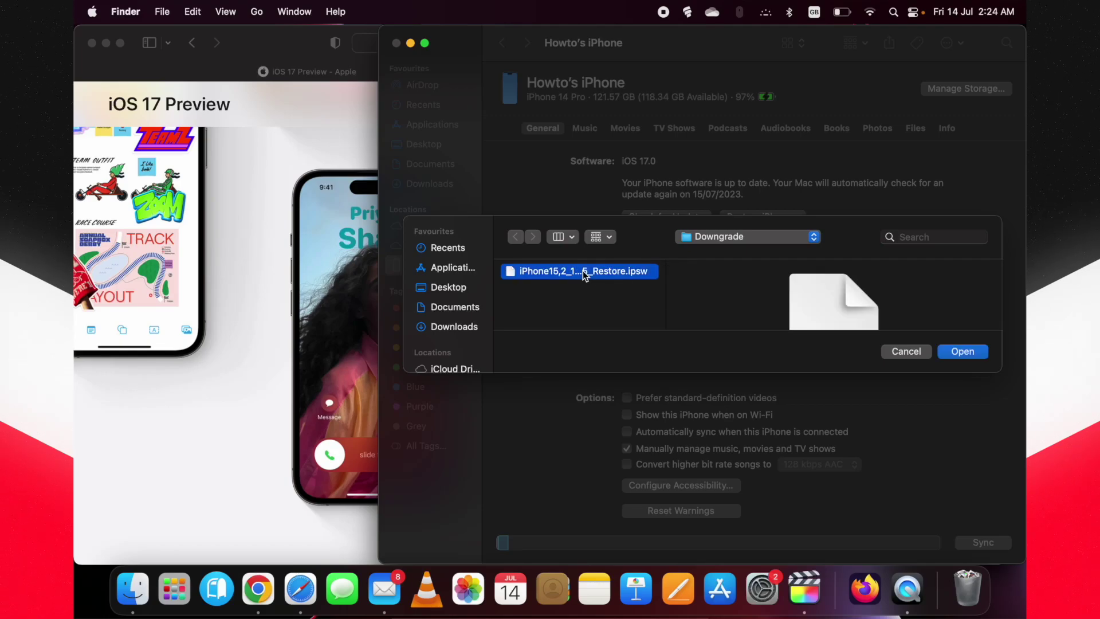
{"action": "left_click", "coordinate": [968, 352]}
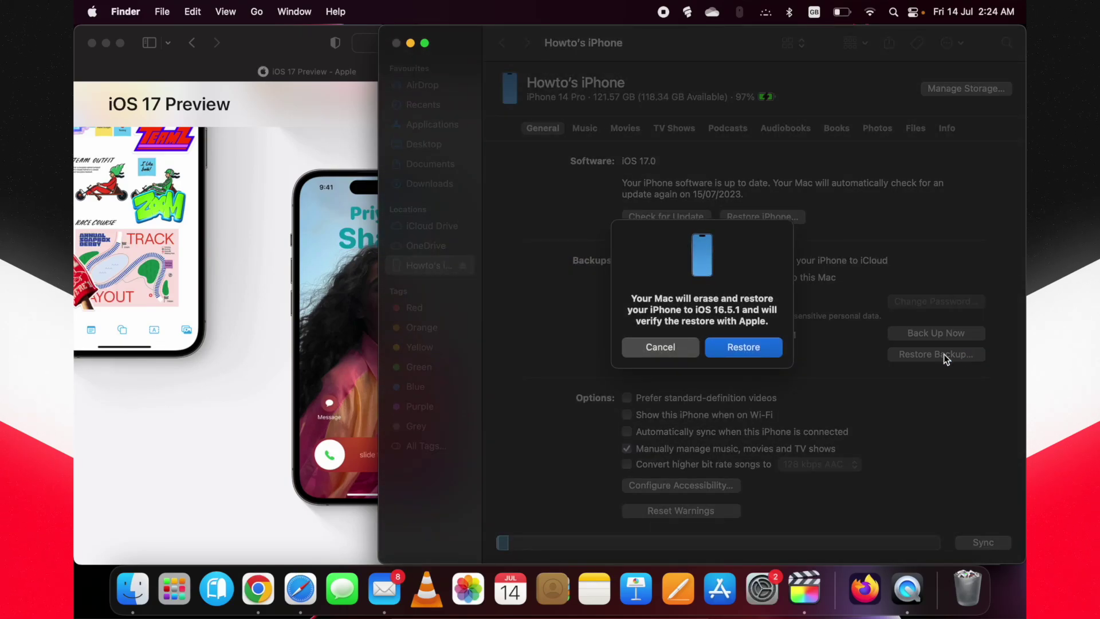
{"action": "left_click", "coordinate": [744, 345]}
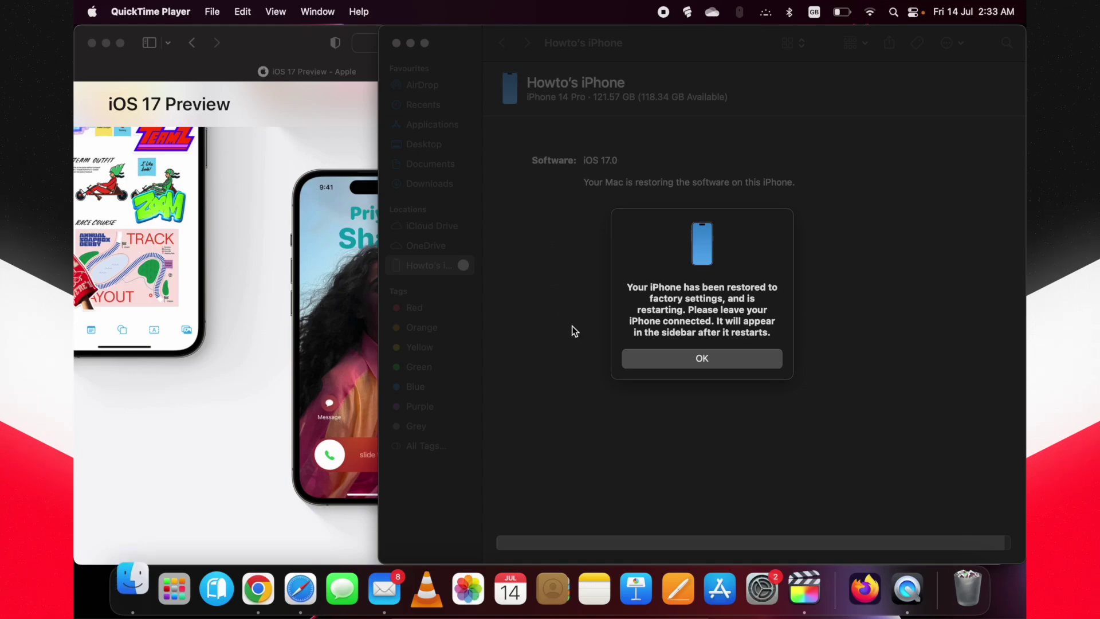
{"action": "left_click", "coordinate": [686, 360]}
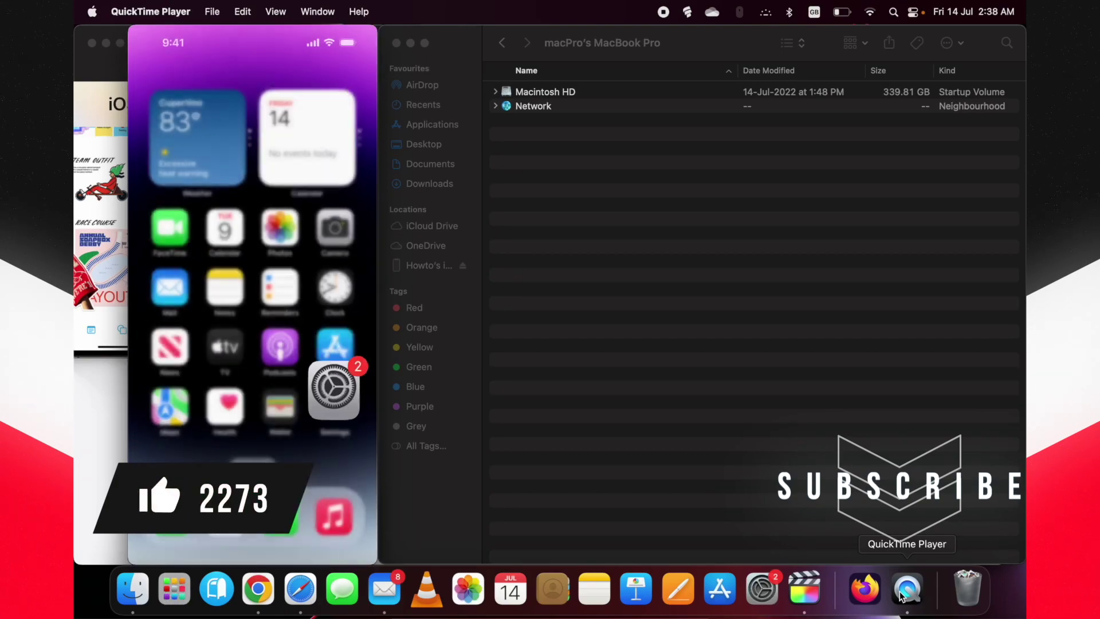
Open the restored iPhone in Finder and set it up as a new device.
{"action": "left_click", "coordinate": [443, 270]}
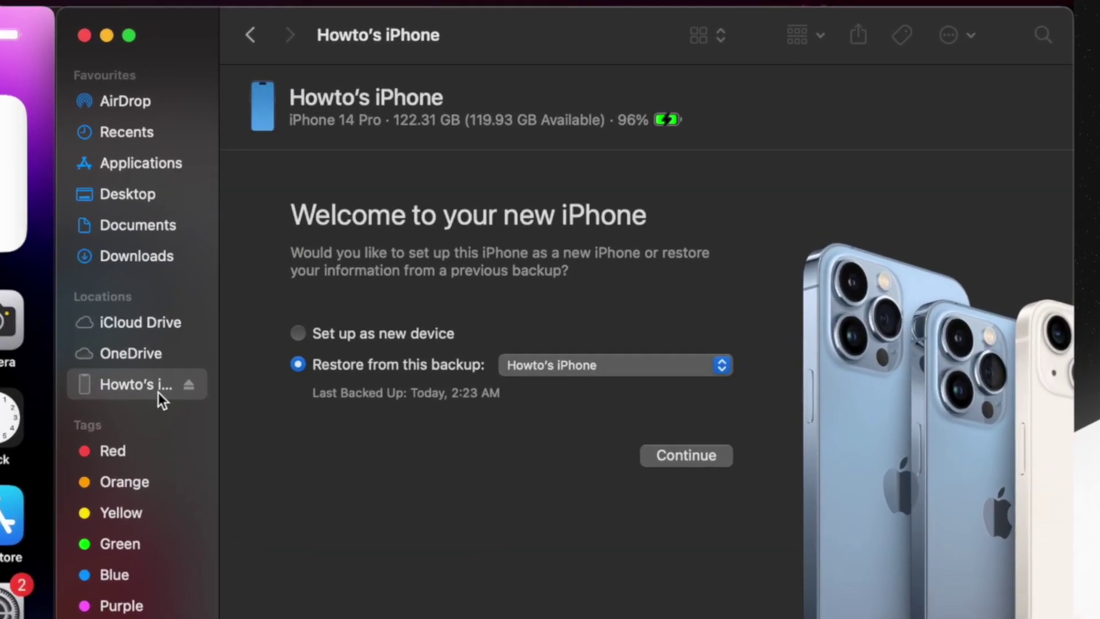
{"action": "left_click", "coordinate": [339, 339]}
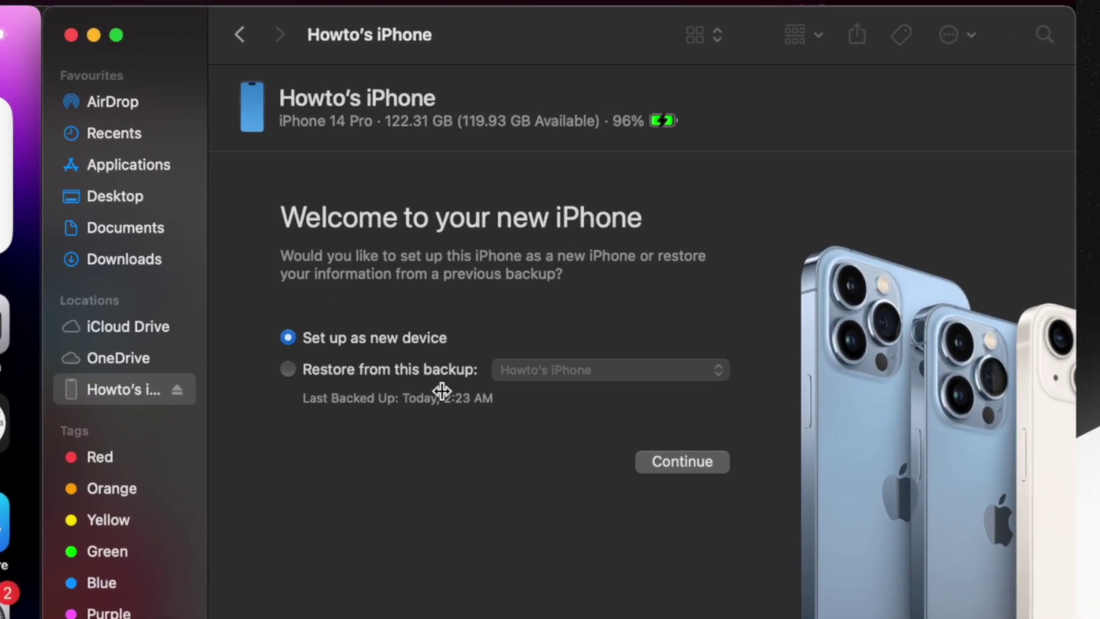
{"action": "left_click", "coordinate": [700, 461]}
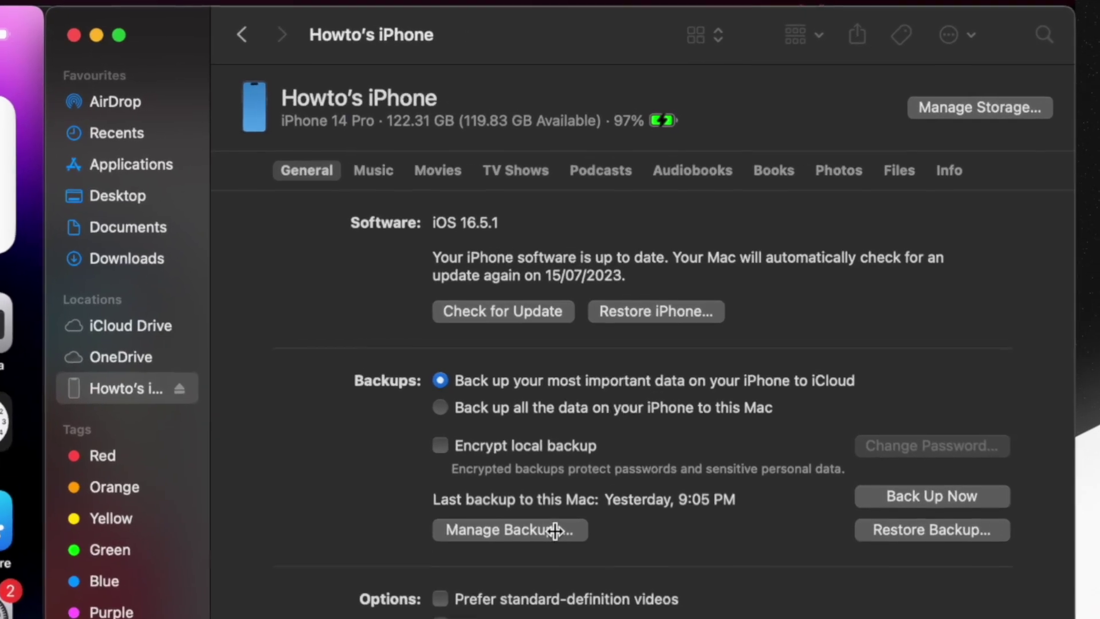
Reveal the newest device backup, dated Today, 2:23 AM, in Finder from the list of managed backups and open its folder.
{"action": "left_click", "coordinate": [695, 361]}
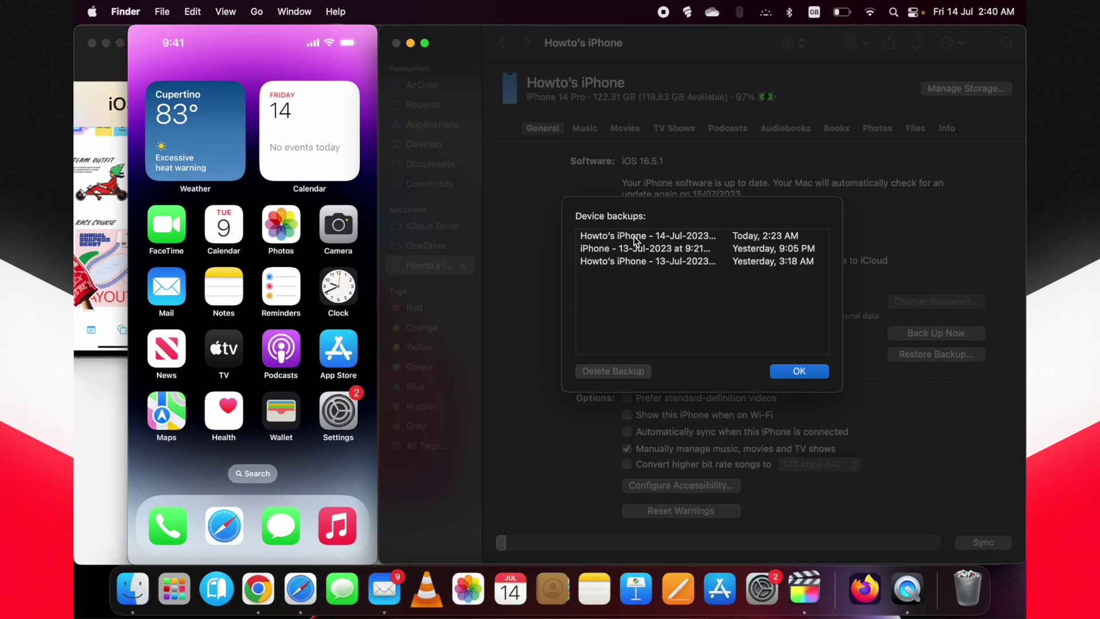
{"action": "left_click", "coordinate": [634, 236]}
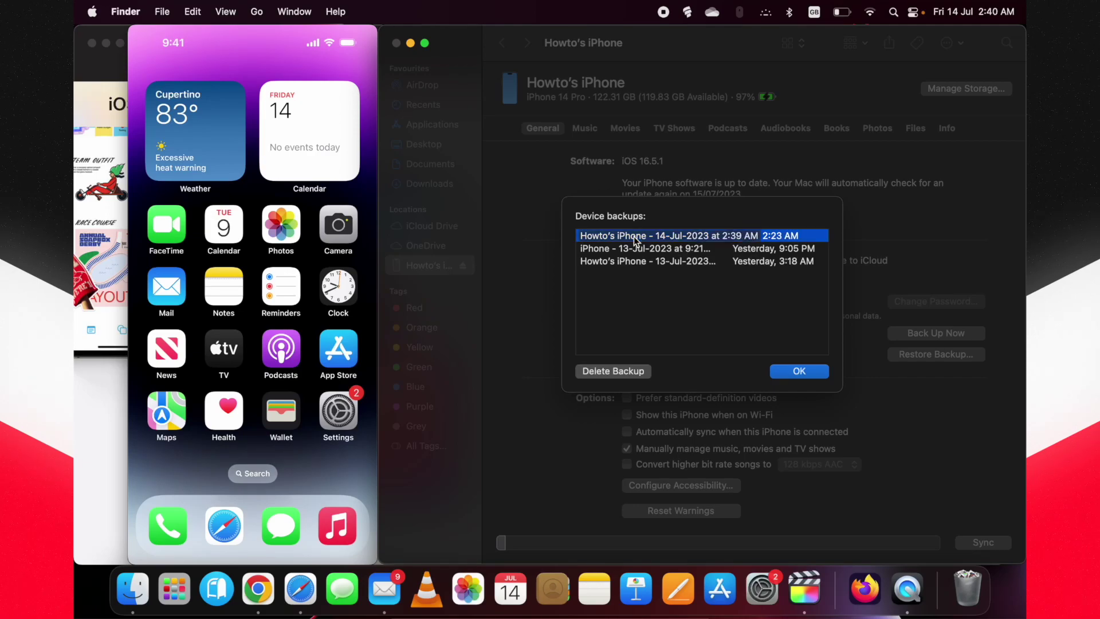
{"action": "right_click", "coordinate": [634, 236]}
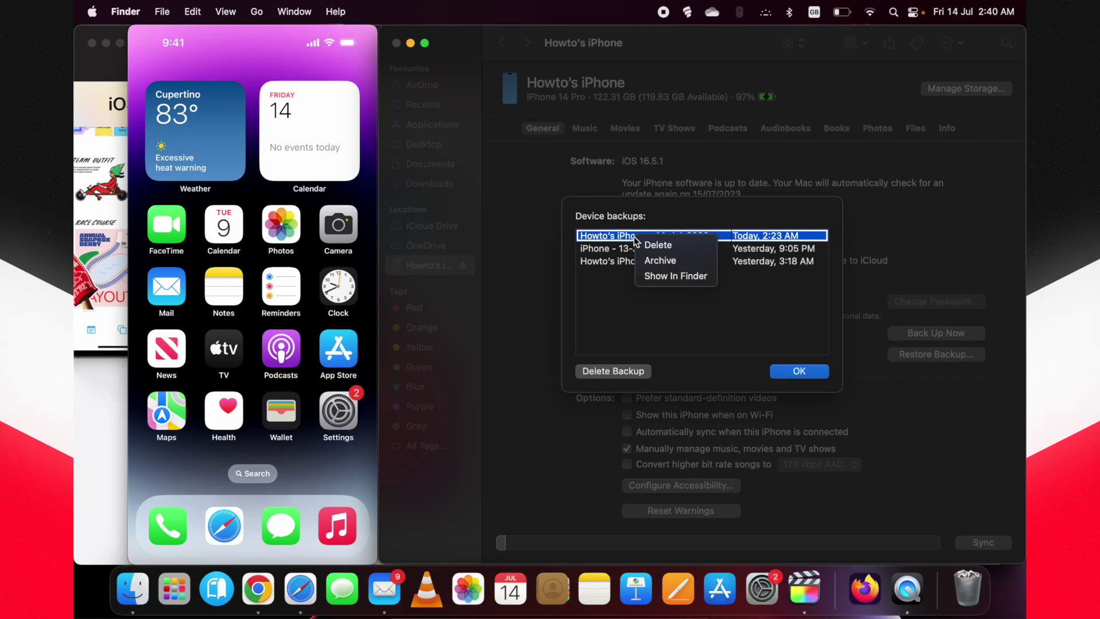
{"action": "left_click", "coordinate": [656, 277]}
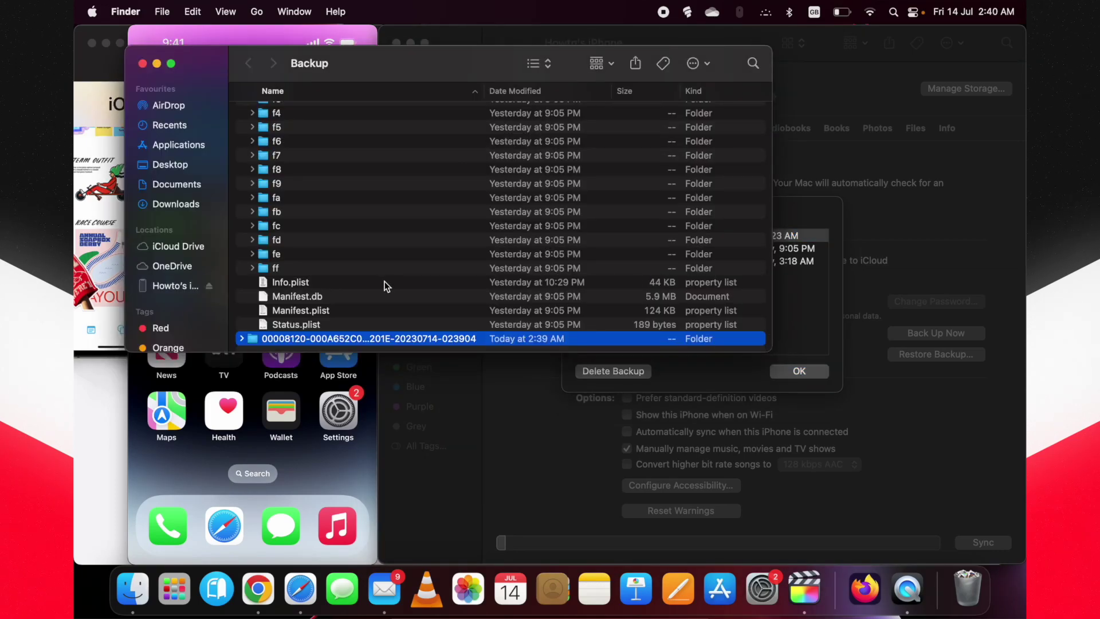
{"action": "double_click", "coordinate": [283, 338]}
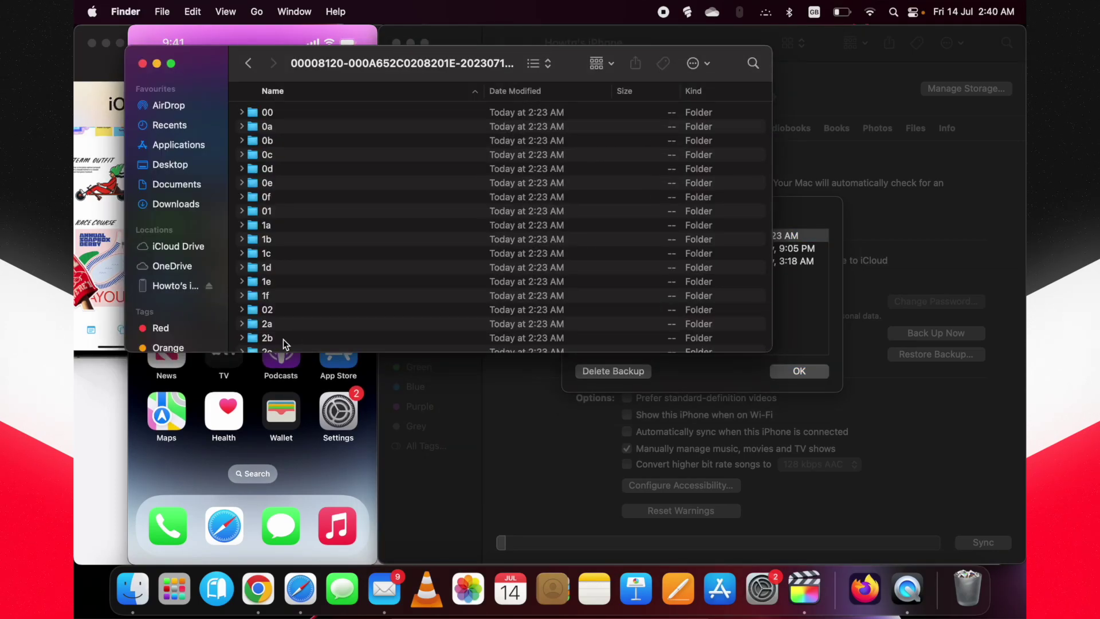
Open the Info.plist file at the end of the backup folder with TextEdit.
{"action": "scroll", "coordinate": [283, 339], "scroll_direction": "down", "scroll_amount": 10}
{"action": "scroll", "coordinate": [283, 340], "scroll_direction": "down", "scroll_amount": 15}
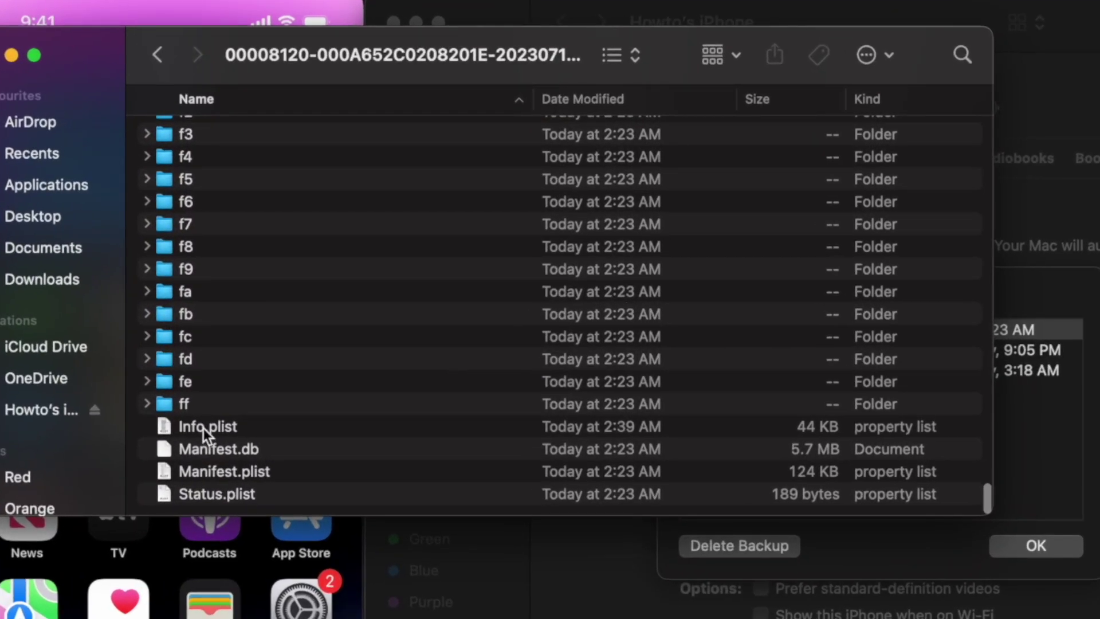
{"action": "left_click", "coordinate": [204, 429]}
{"action": "right_click", "coordinate": [204, 431]}
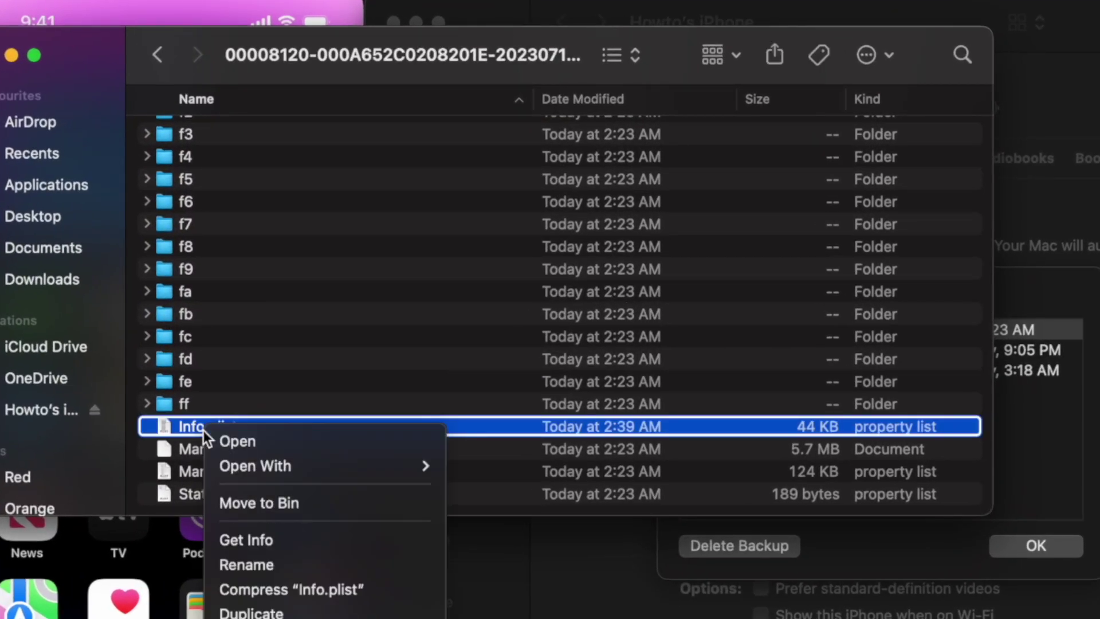
{"action": "mouse_move", "coordinate": [283, 471]}
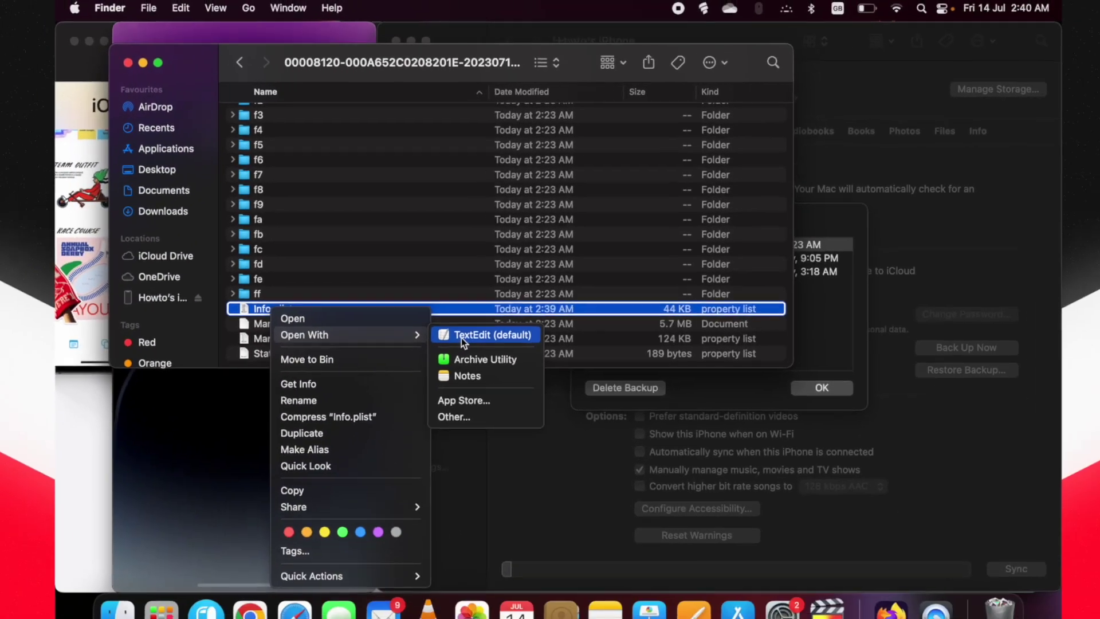
{"action": "left_click", "coordinate": [493, 465]}
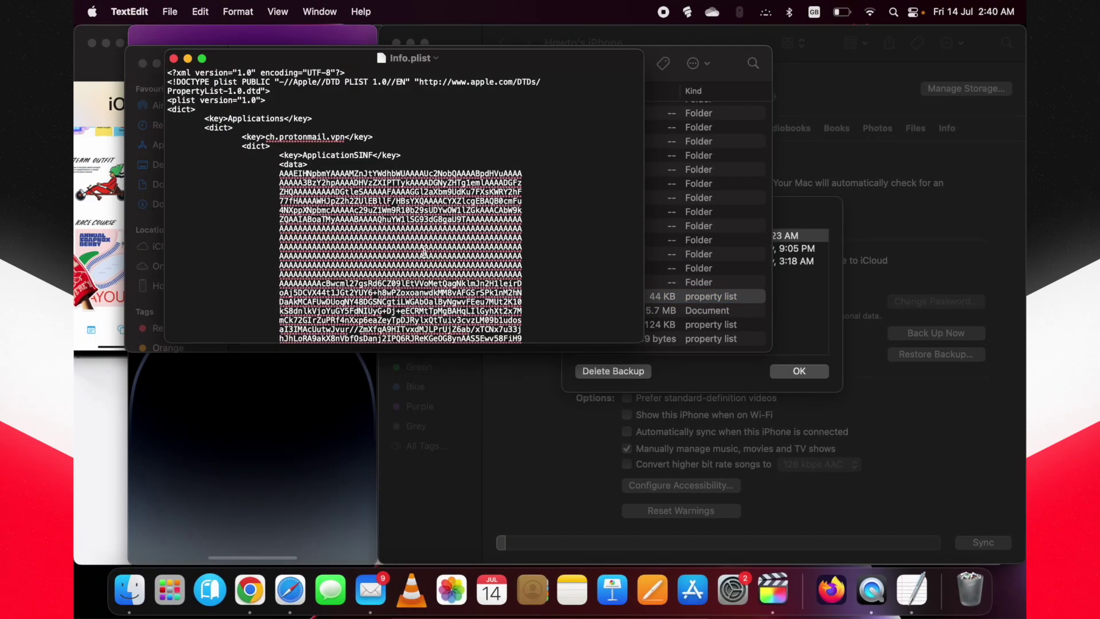
{"action": "type", "text": "≠≠"}
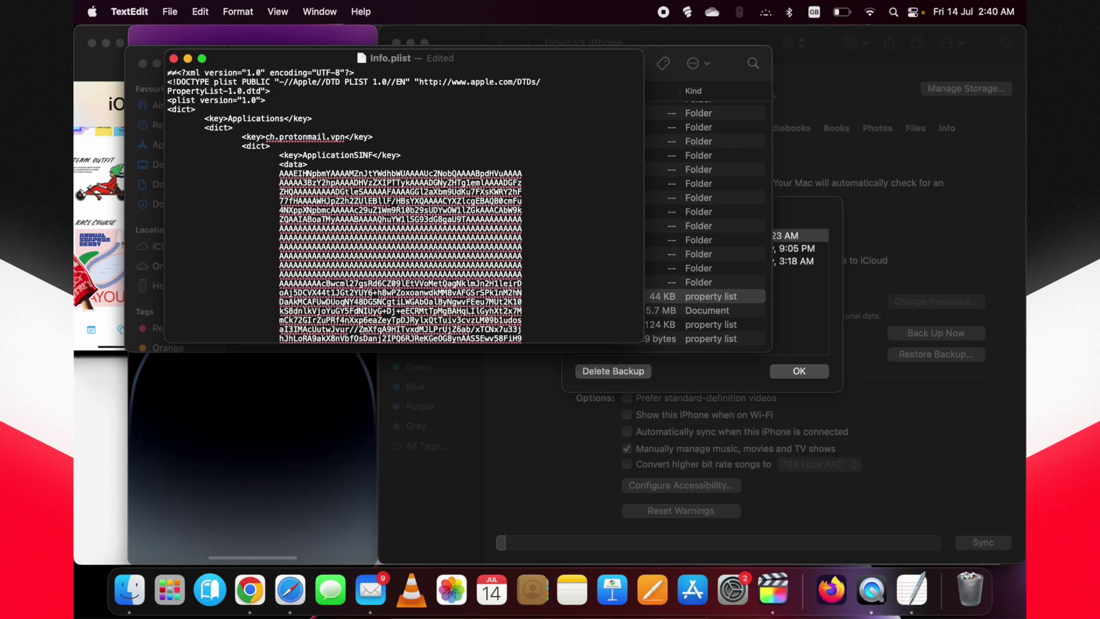
{"action": "key", "text": "BackSpace"}
{"action": "key", "text": "BackSpace"}
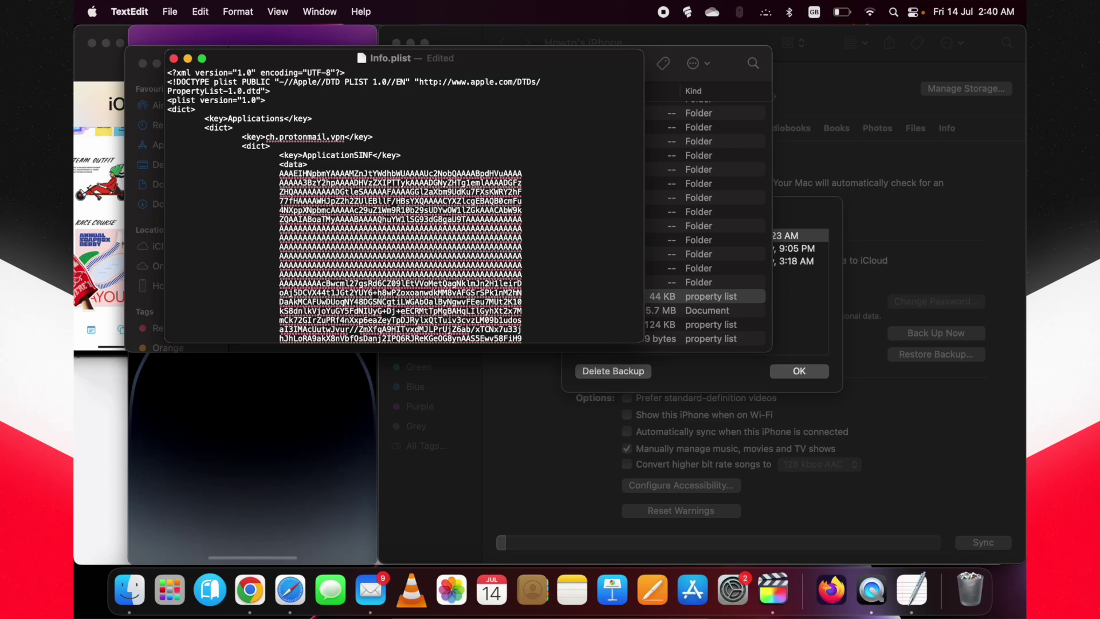
Search Info.plist for "product v", change the Product Version string to 16.0, and save the file.
{"action": "key", "text": "super+plus"}
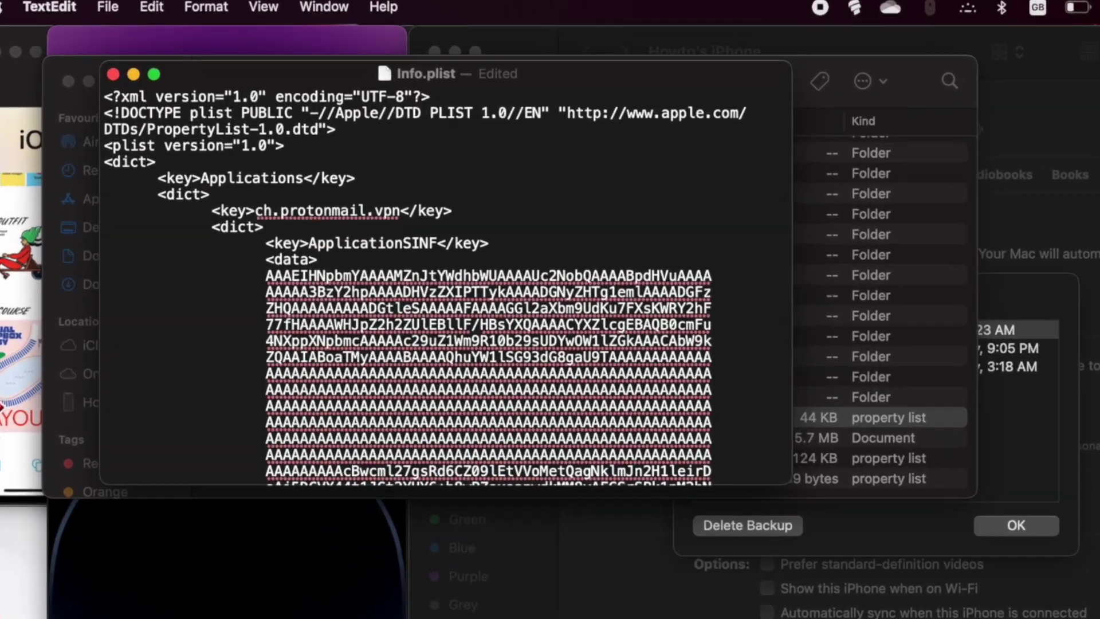
{"action": "key", "text": "super+f"}
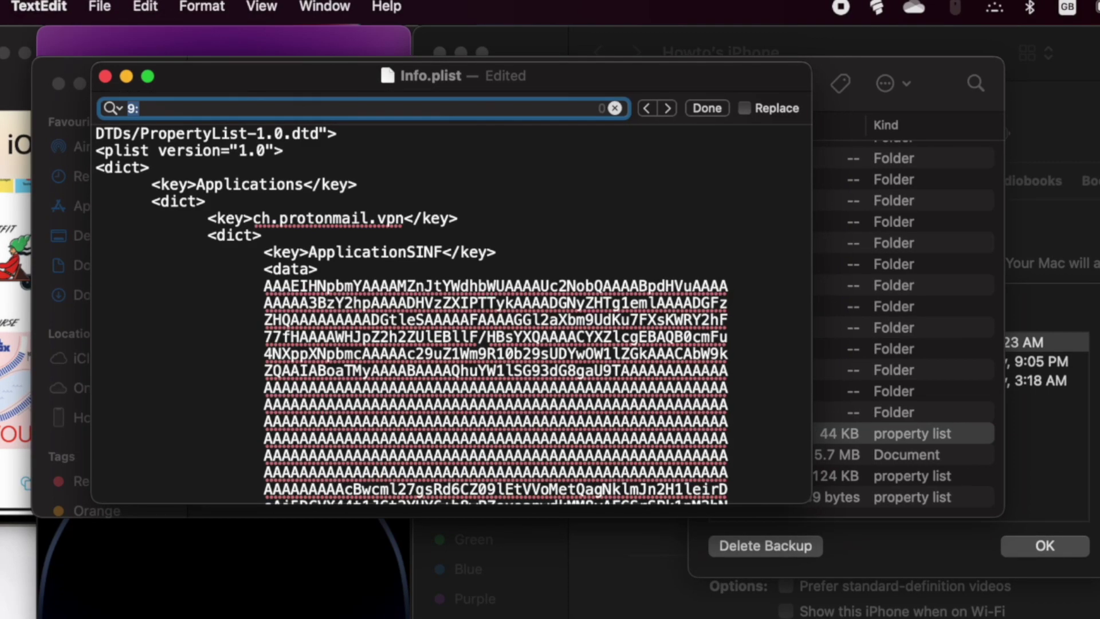
{"action": "type", "text": "product v"}
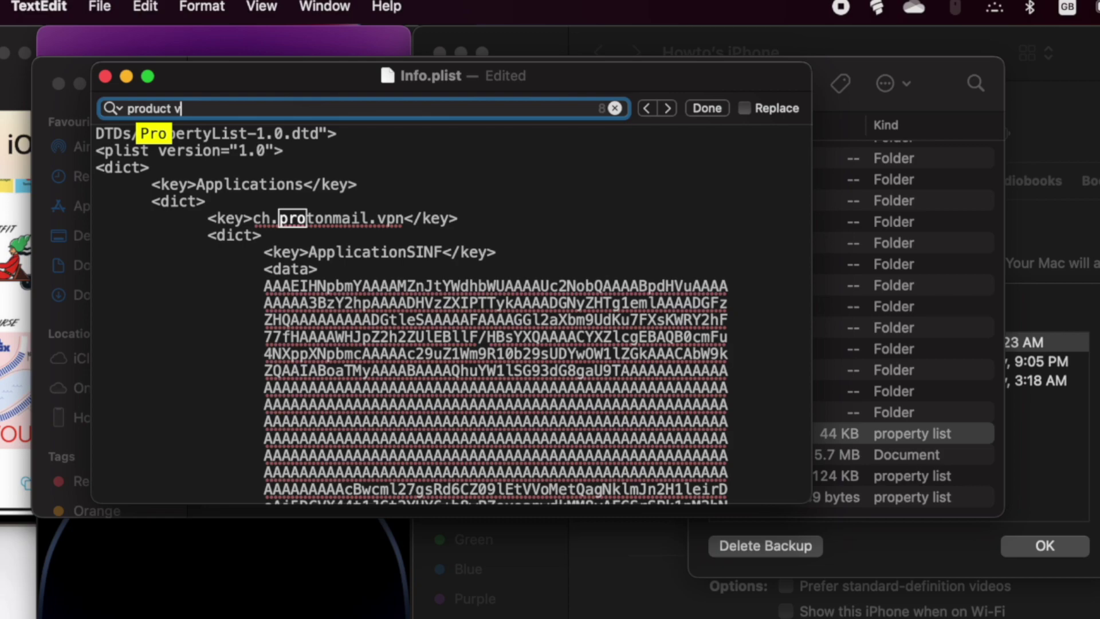
{"action": "key", "text": "Return"}
{"action": "scroll", "coordinate": [360, 373], "scroll_direction": "down", "scroll_amount": 2}
{"action": "left_click", "coordinate": [357, 366]}
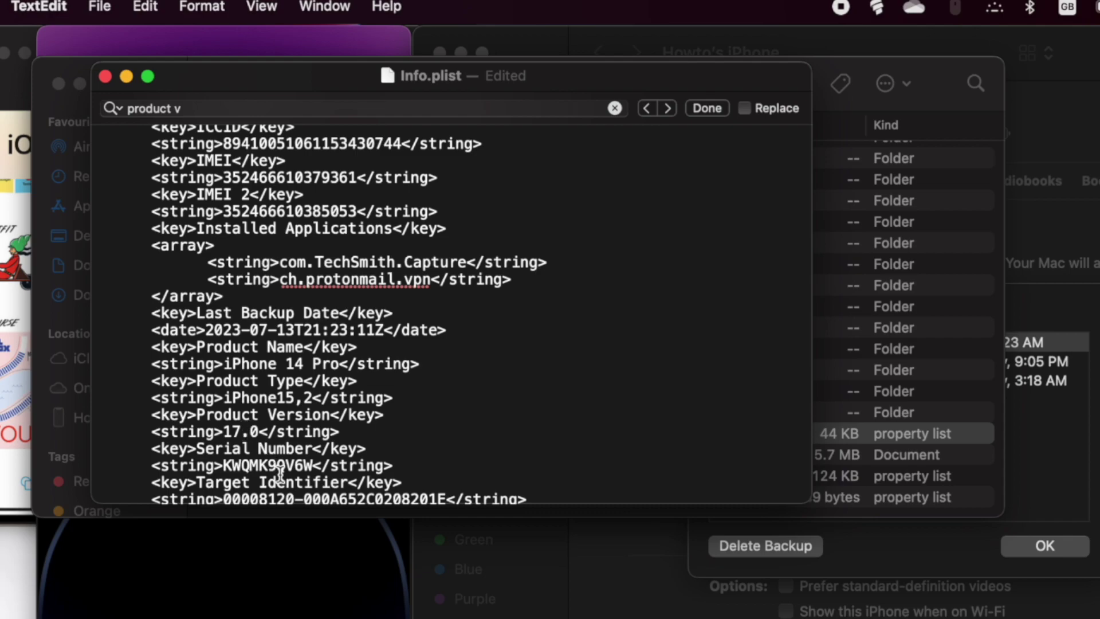
{"action": "left_click", "coordinate": [240, 431]}
{"action": "key", "text": "BackSpace"}
{"action": "type", "text": "6"}
{"action": "key", "text": "super+s"}
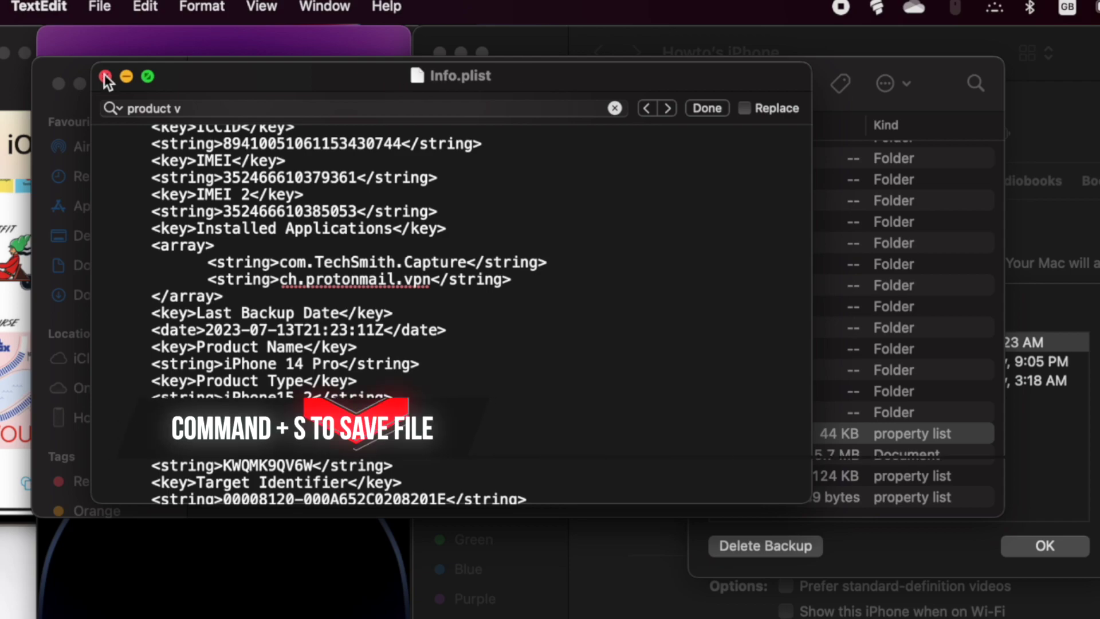
Close the Info.plist document and the backup folder window, and dismiss the list of device backups.
{"action": "left_click", "coordinate": [105, 76]}
{"action": "left_click", "coordinate": [58, 84]}
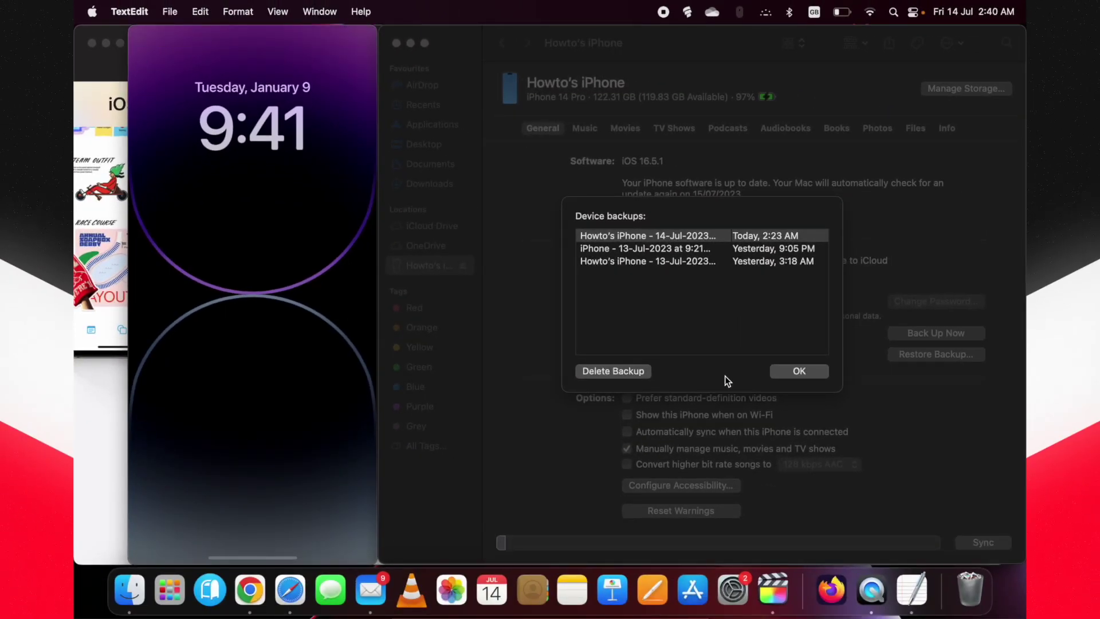
{"action": "left_click", "coordinate": [783, 376]}
{"action": "left_click", "coordinate": [800, 373]}
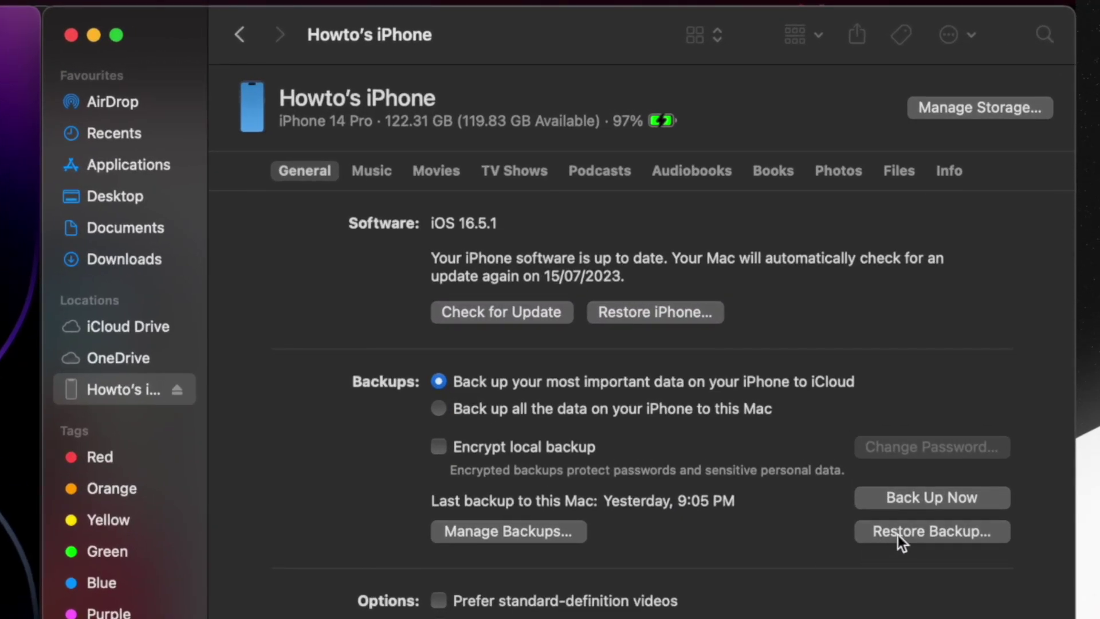
Restore the iPhone from the backup dated Today, 2:23 AM, agreeing to erase its current contents.
{"action": "left_click", "coordinate": [898, 535]}
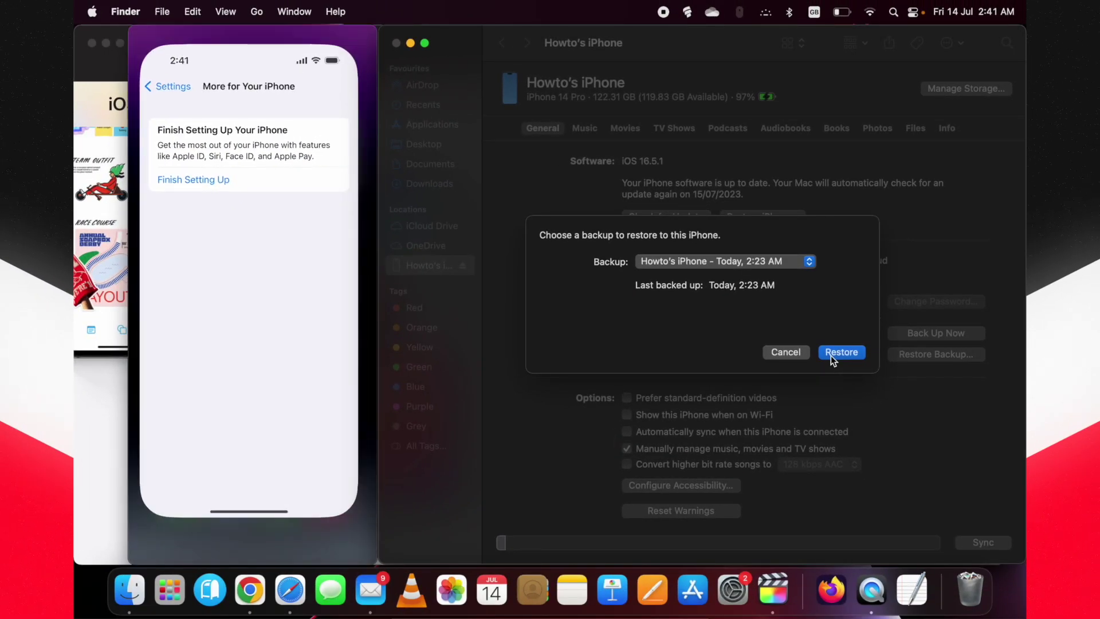
{"action": "left_click", "coordinate": [832, 356]}
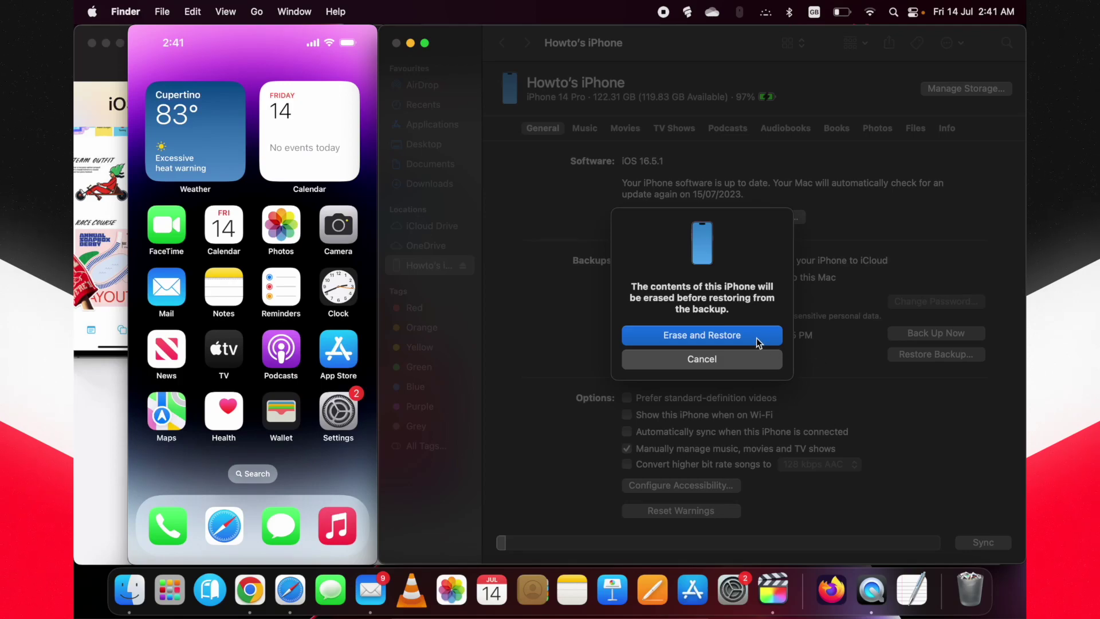
{"action": "left_click", "coordinate": [737, 337]}
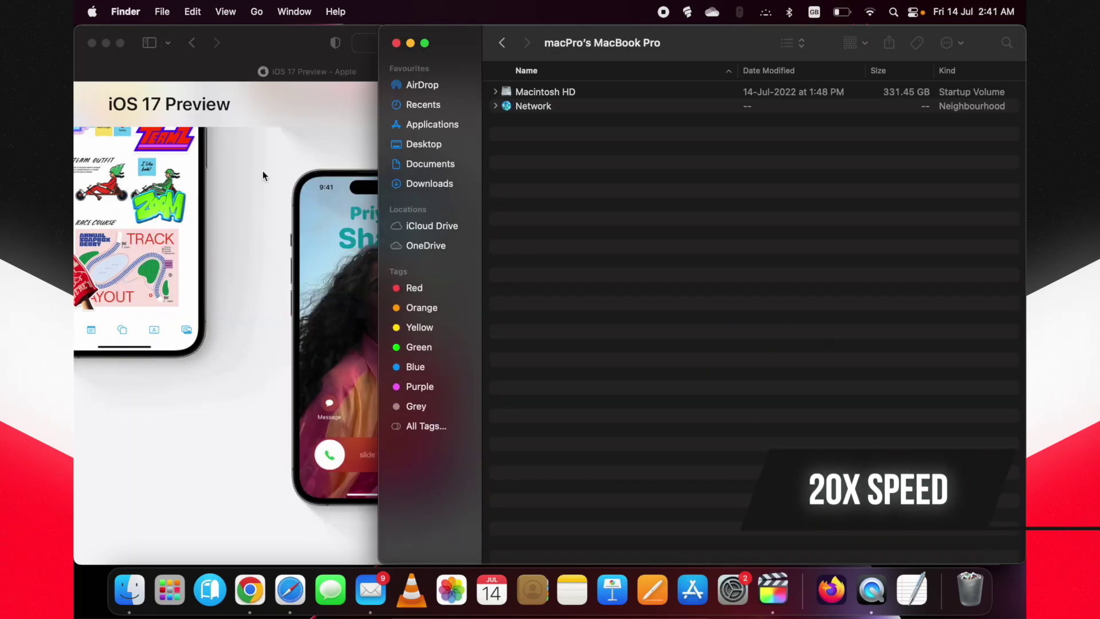
Open the reconnected iPhone's summary in Finder and switch to QuickTime Player to view the phone's screen.
{"action": "left_click", "coordinate": [446, 273]}
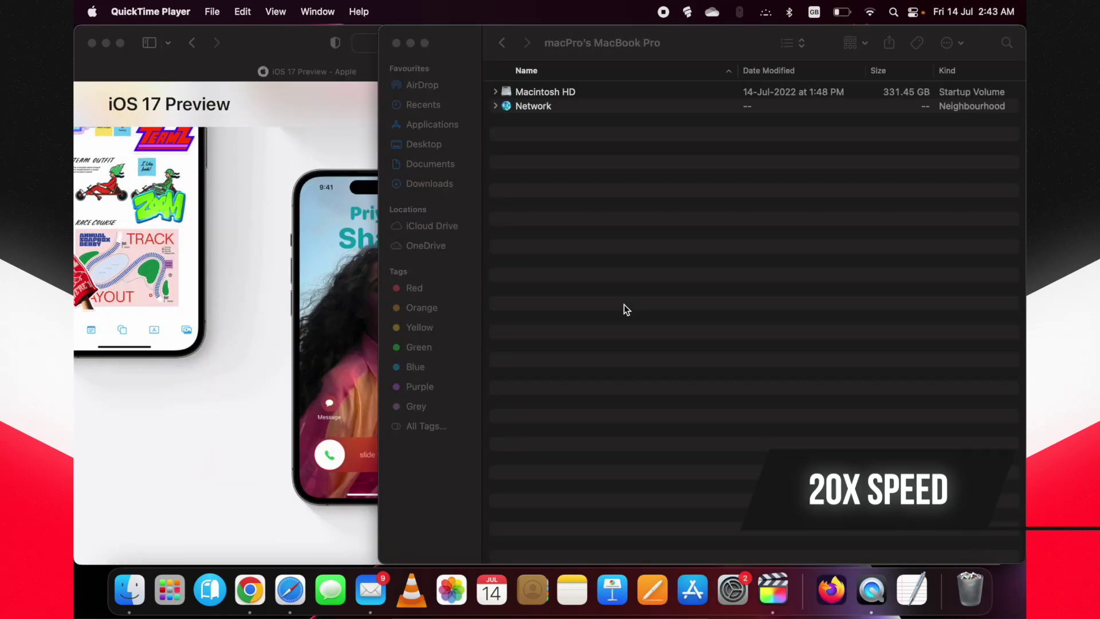
{"action": "left_click", "coordinate": [437, 269]}
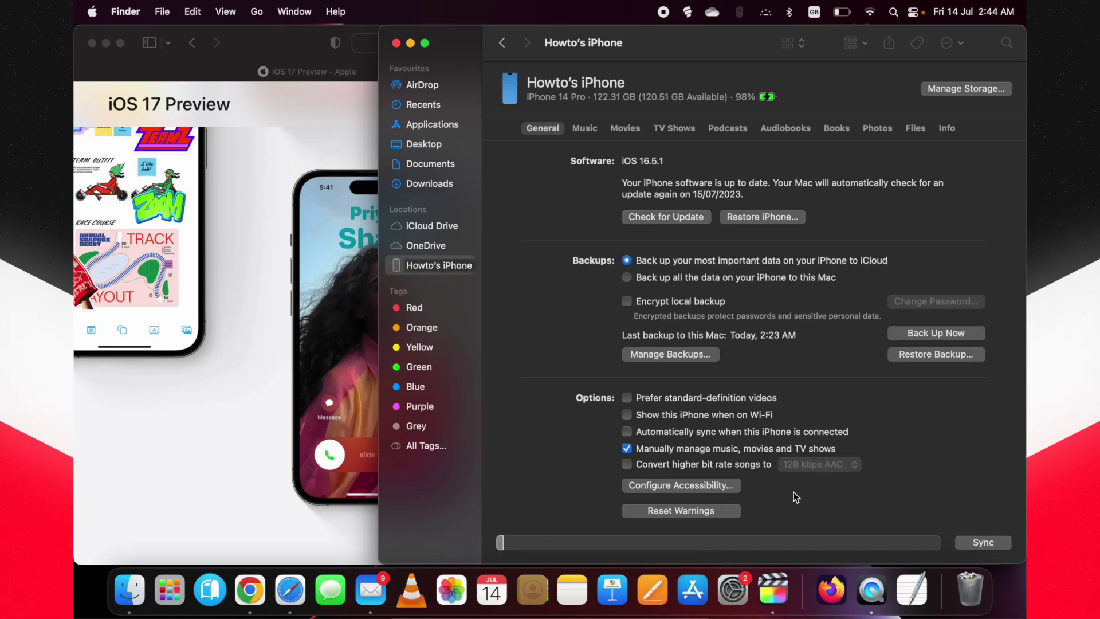
{"action": "left_click", "coordinate": [871, 593]}
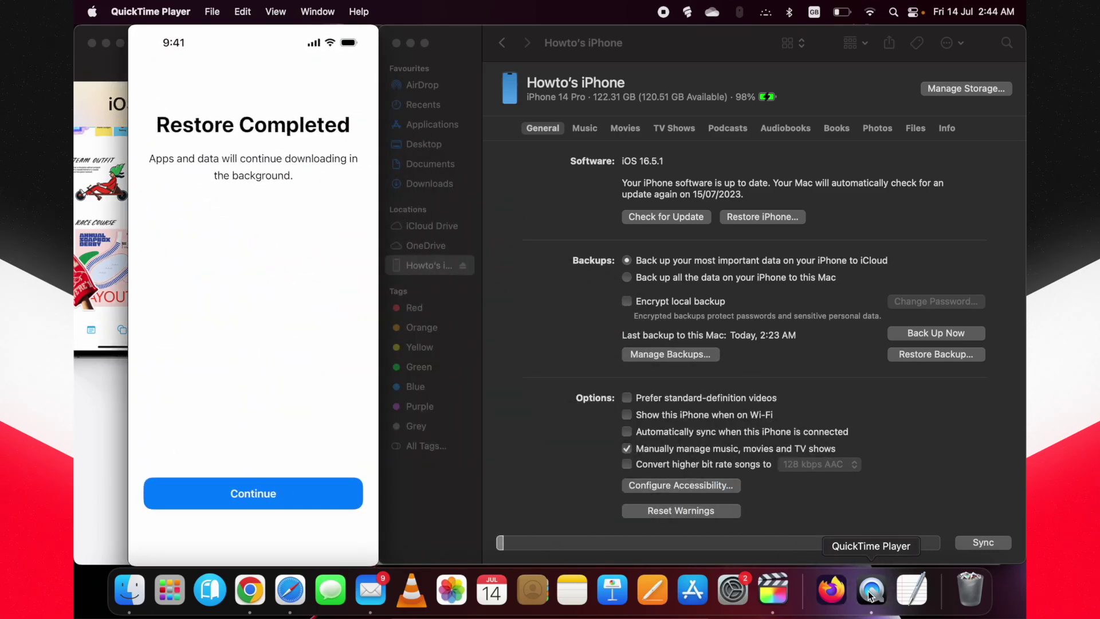